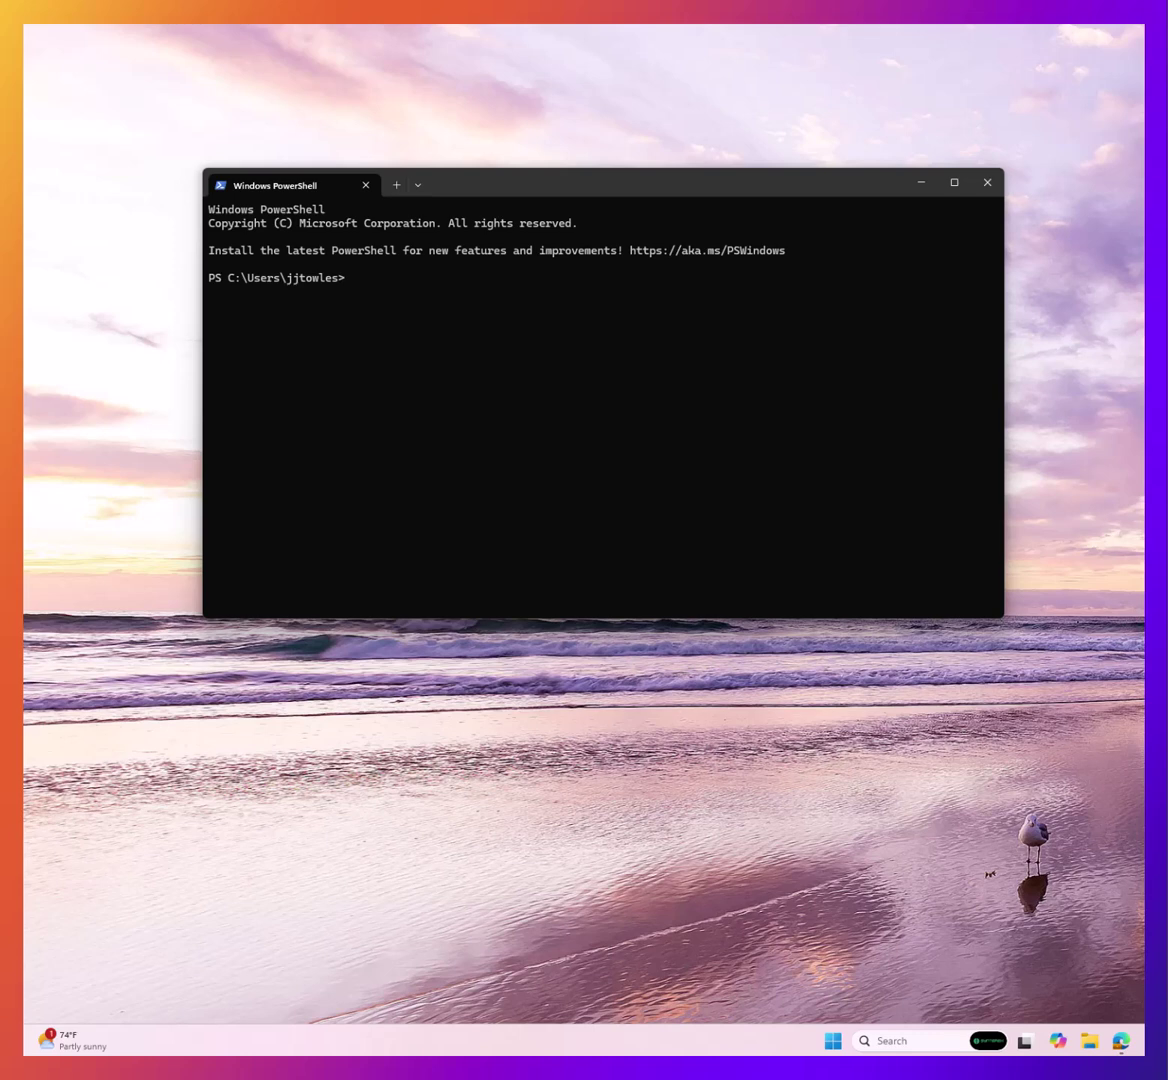
Launch the Windows Settings app from Windows search and bring its window fully into view.
{"action": "left_click", "coordinate": [568, 347]}
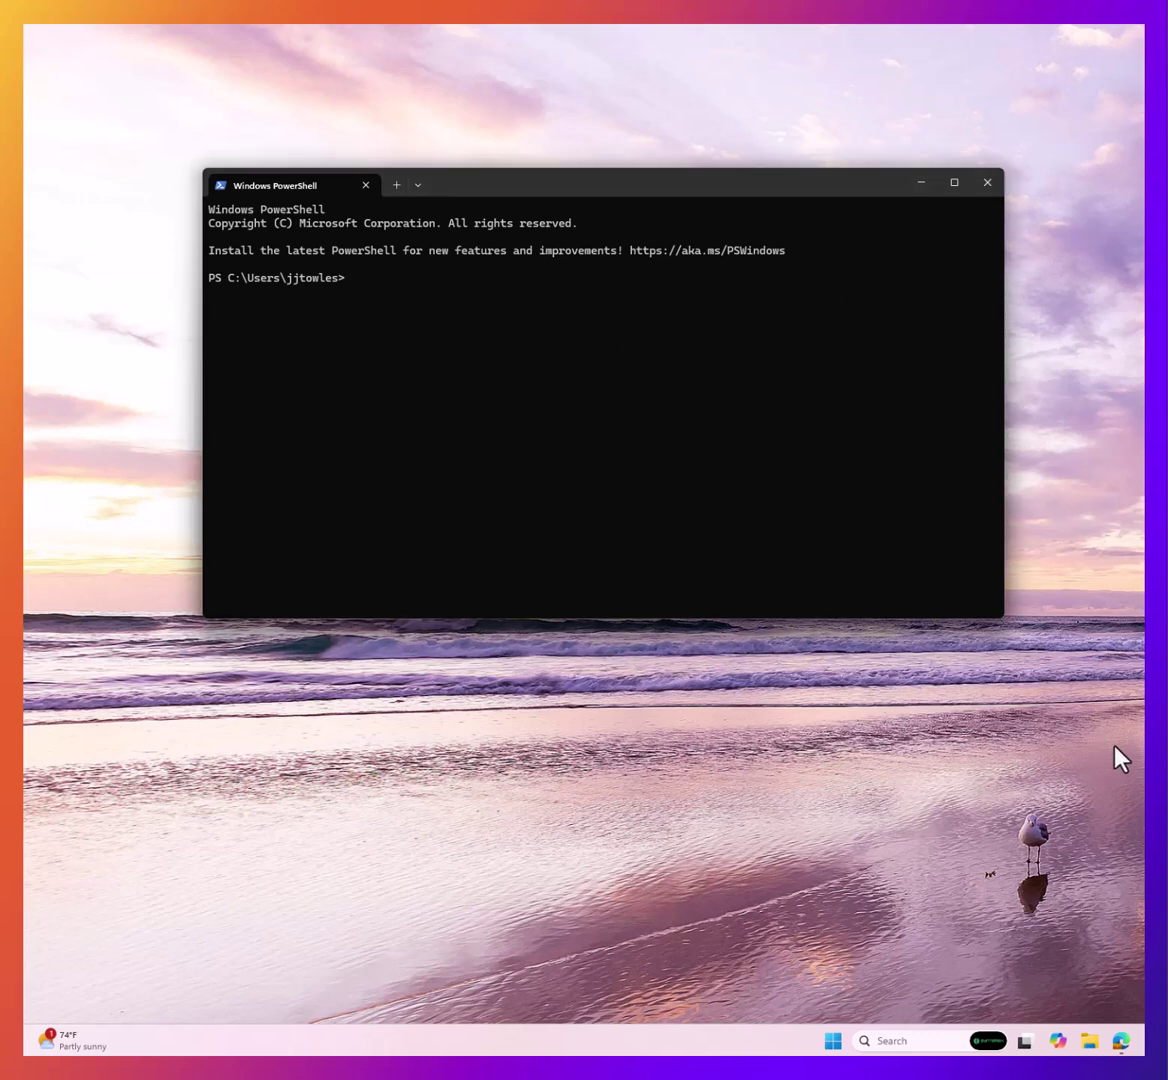
{"action": "left_click", "coordinate": [876, 1030]}
{"action": "type", "text": "drys"}
{"action": "key", "text": "BackSpace"}
{"action": "key", "text": "BackSpace"}
{"action": "key", "text": "BackSpace"}
{"action": "key", "text": "BackSpace"}
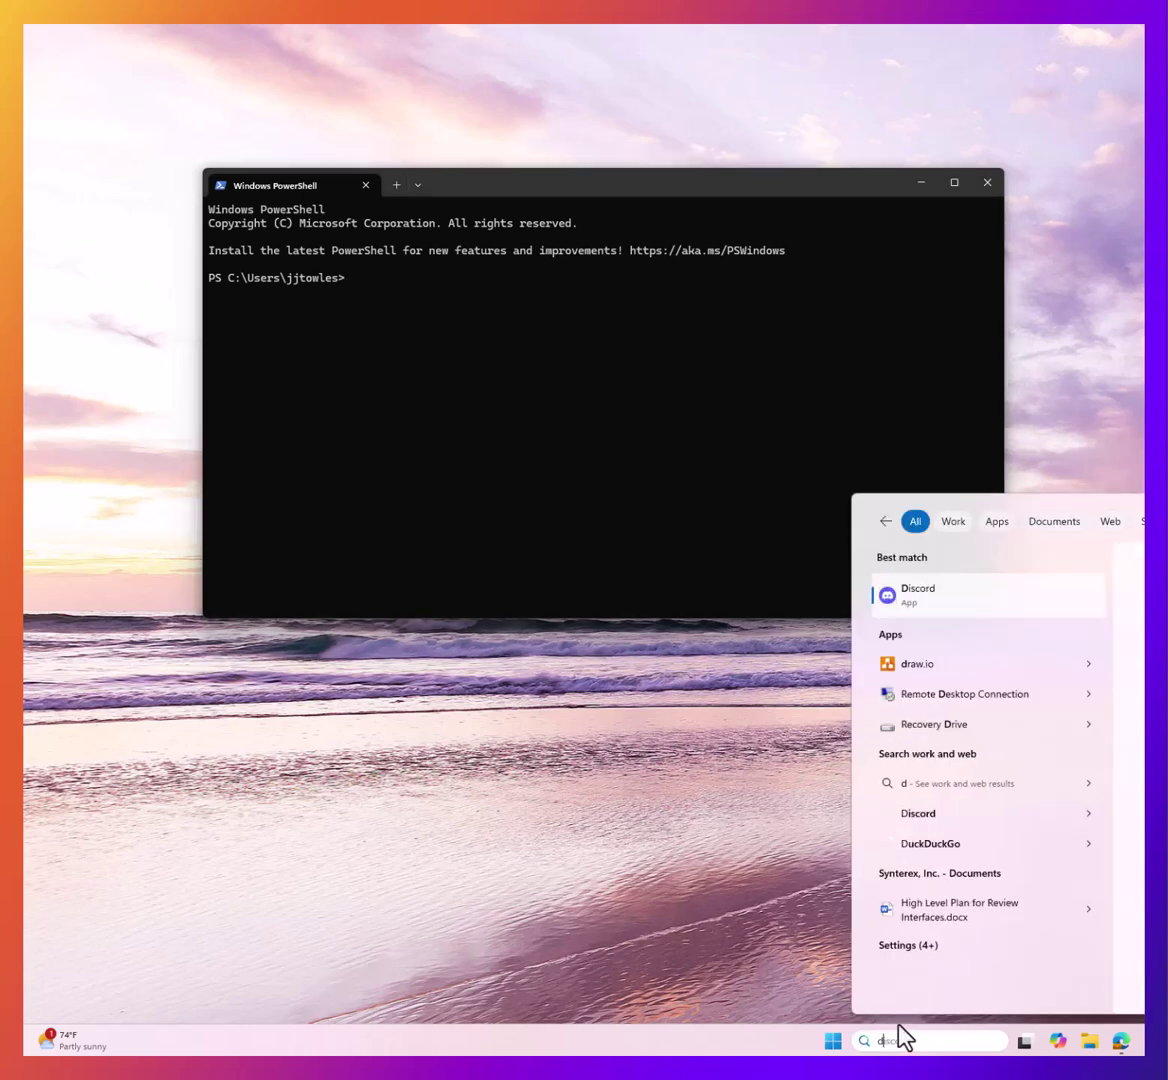
{"action": "type", "text": "settings"}
{"action": "key", "text": "Return"}
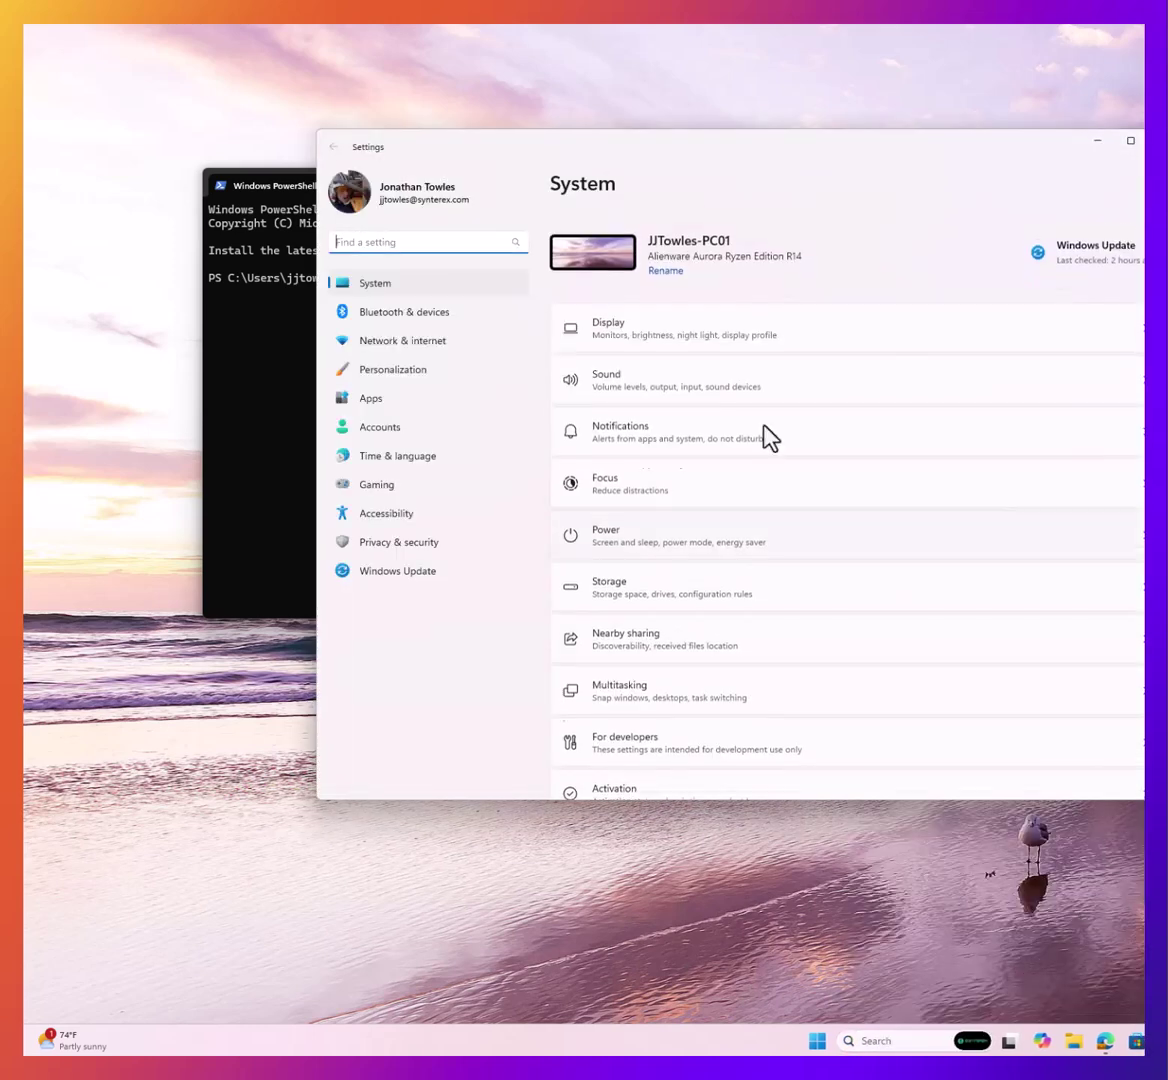
{"action": "left_click_drag", "start_coordinate": [640, 160], "coordinate": [550, 177]}
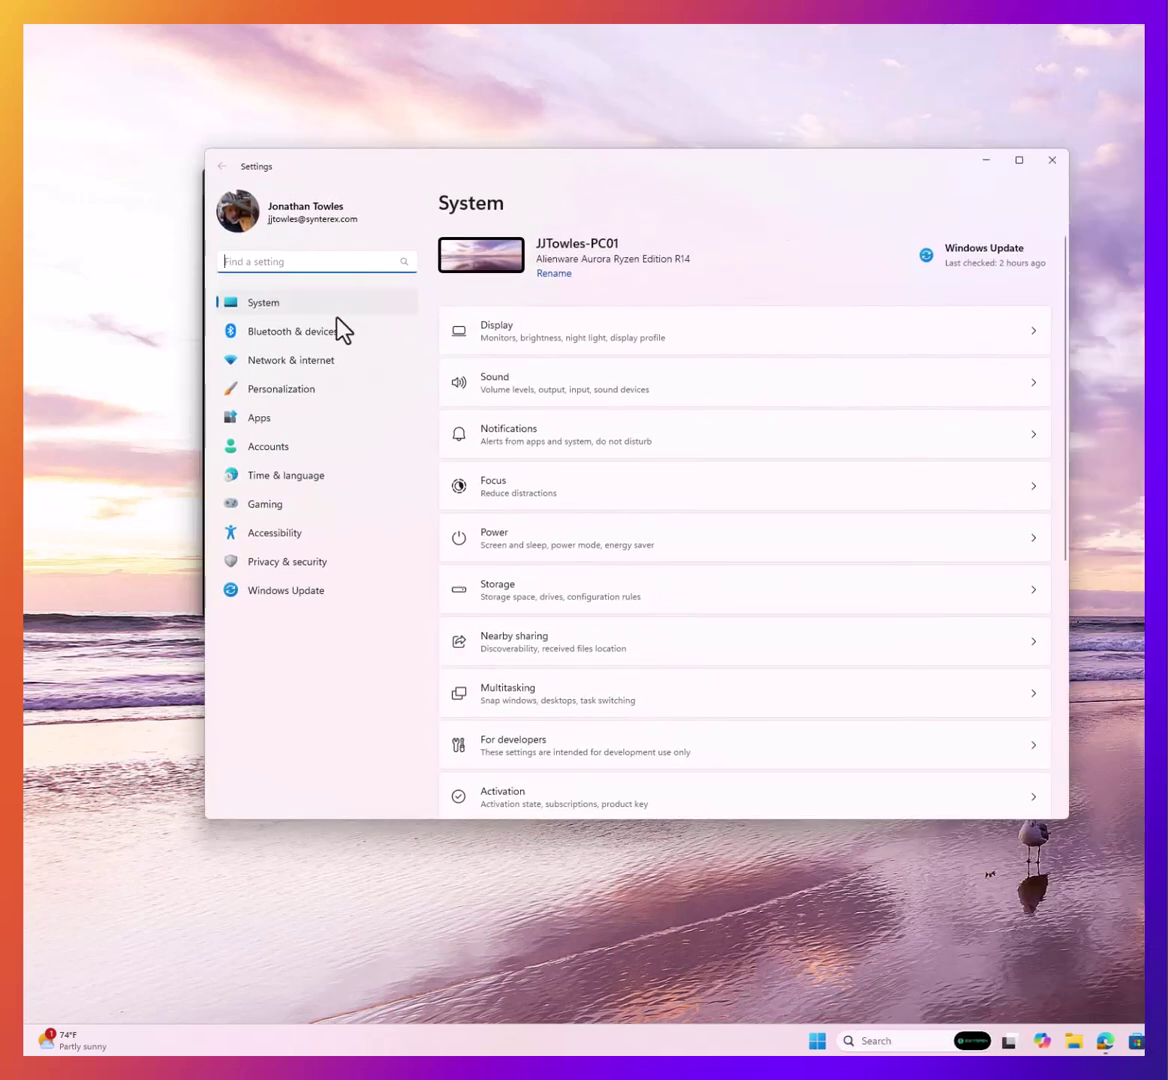
On the For developers page, enable sudo and set it to run applications Inline.
{"action": "type", "text": "deve"}
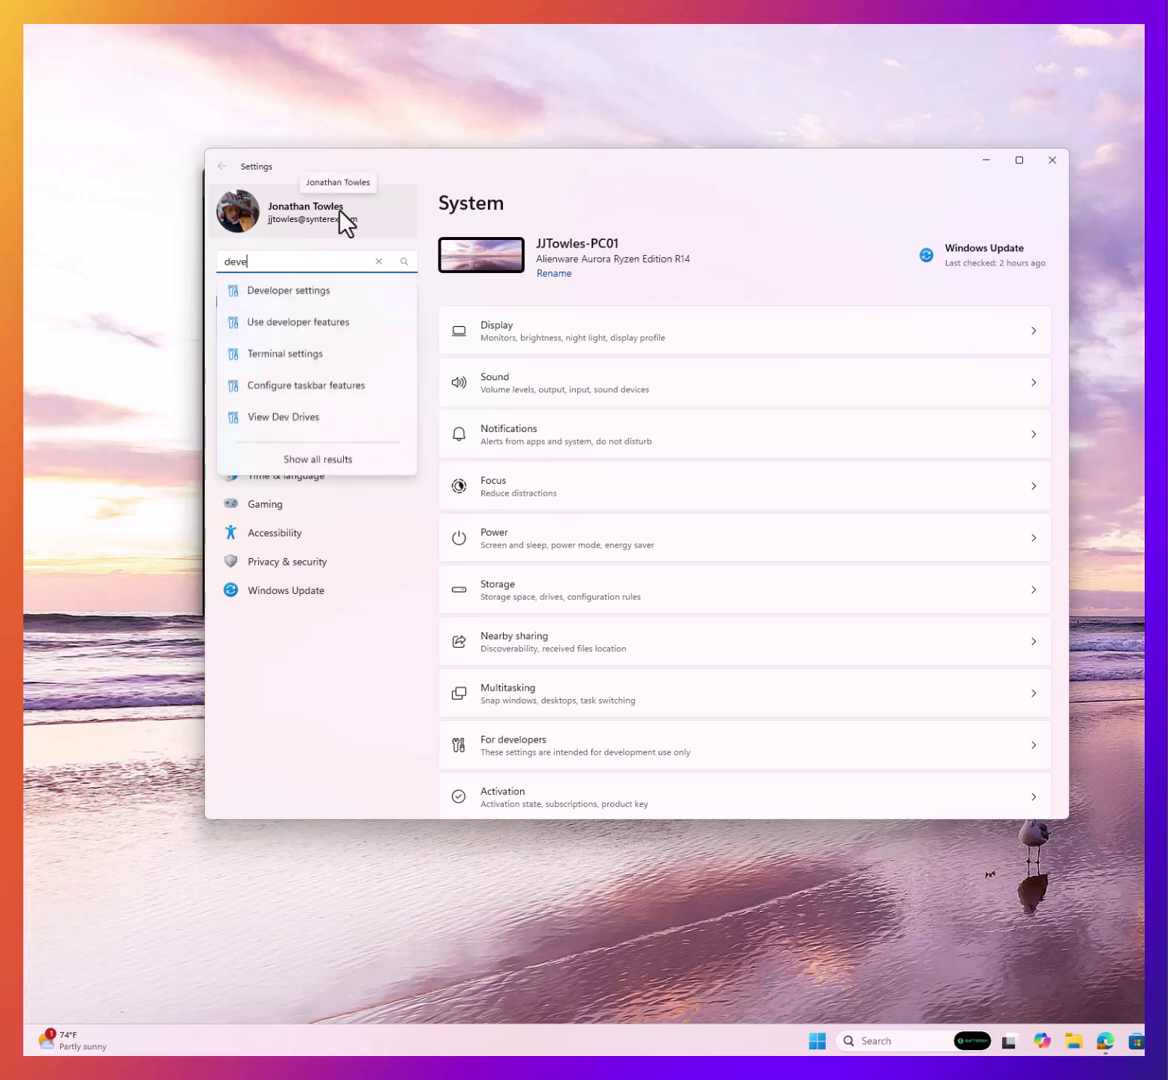
{"action": "left_click", "coordinate": [318, 300]}
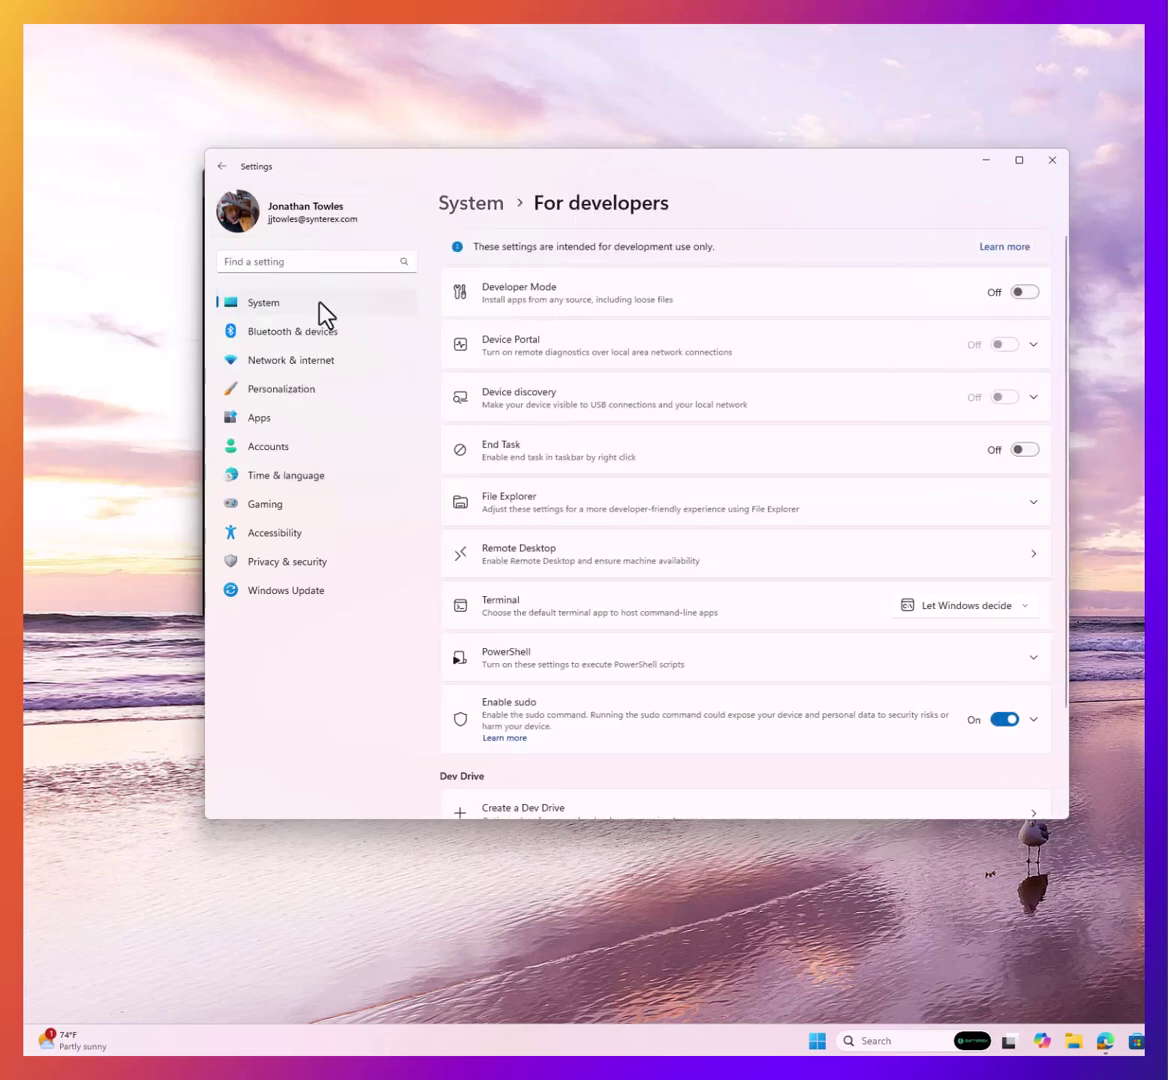
{"action": "left_click", "coordinate": [838, 722]}
{"action": "scroll", "coordinate": [830, 690], "scroll_direction": "down", "scroll_amount": 3}
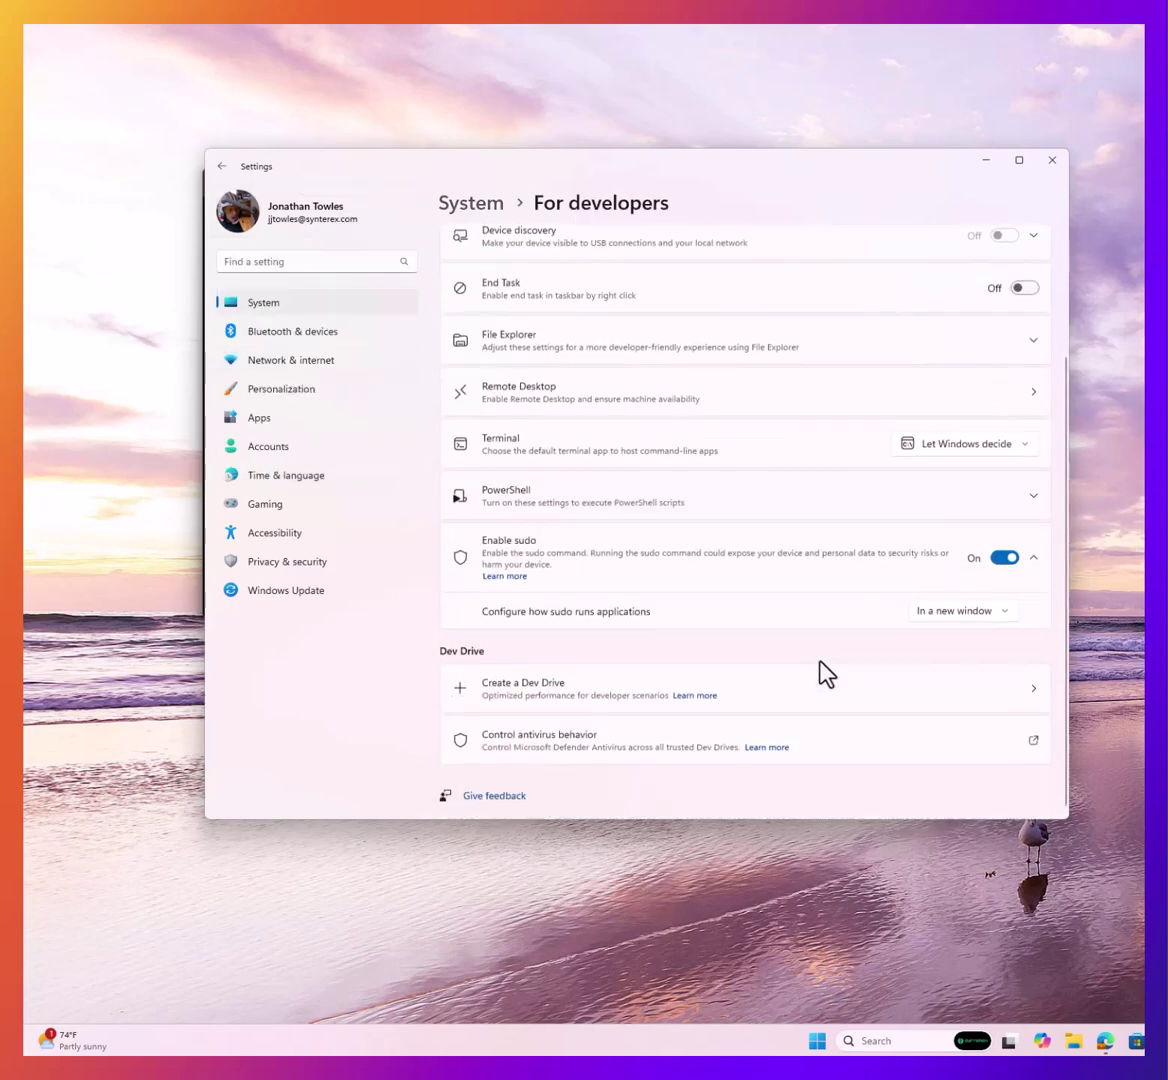
{"action": "left_click", "coordinate": [959, 616]}
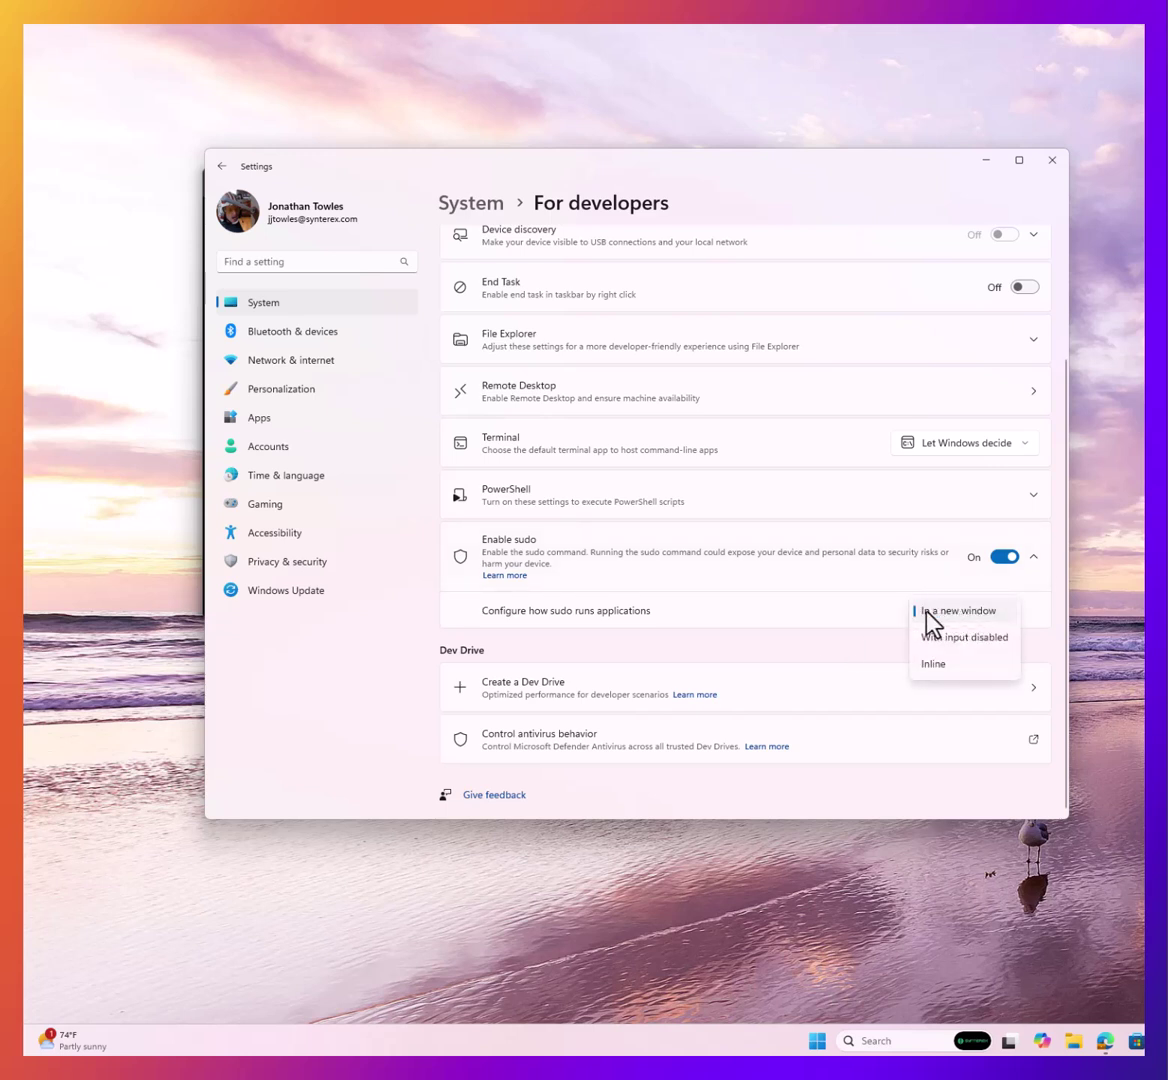
{"action": "left_click", "coordinate": [940, 671]}
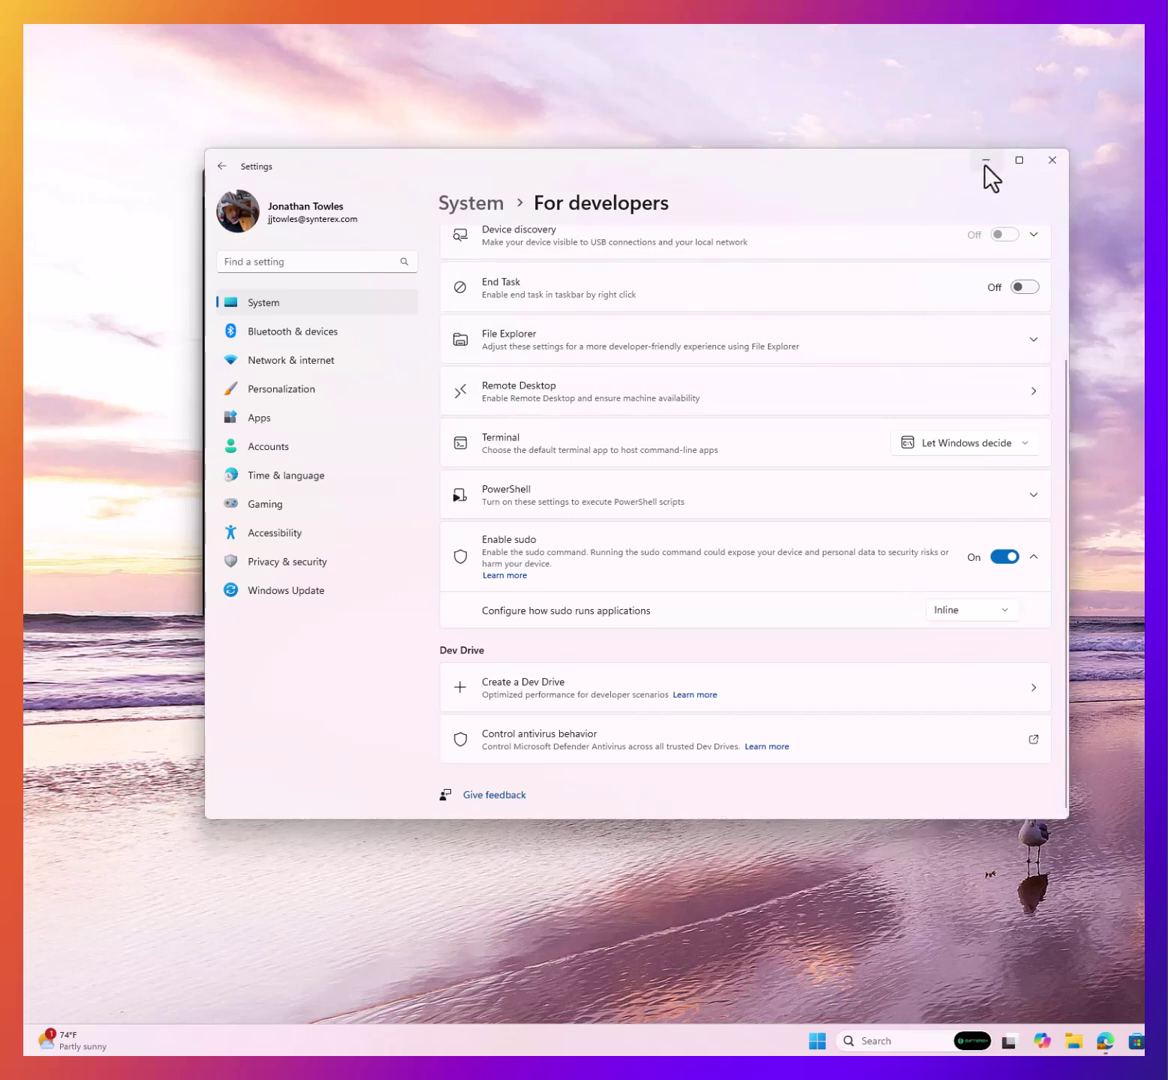
Close Settings and run sudo alone in PowerShell to display its usage help.
{"action": "left_click", "coordinate": [1056, 166]}
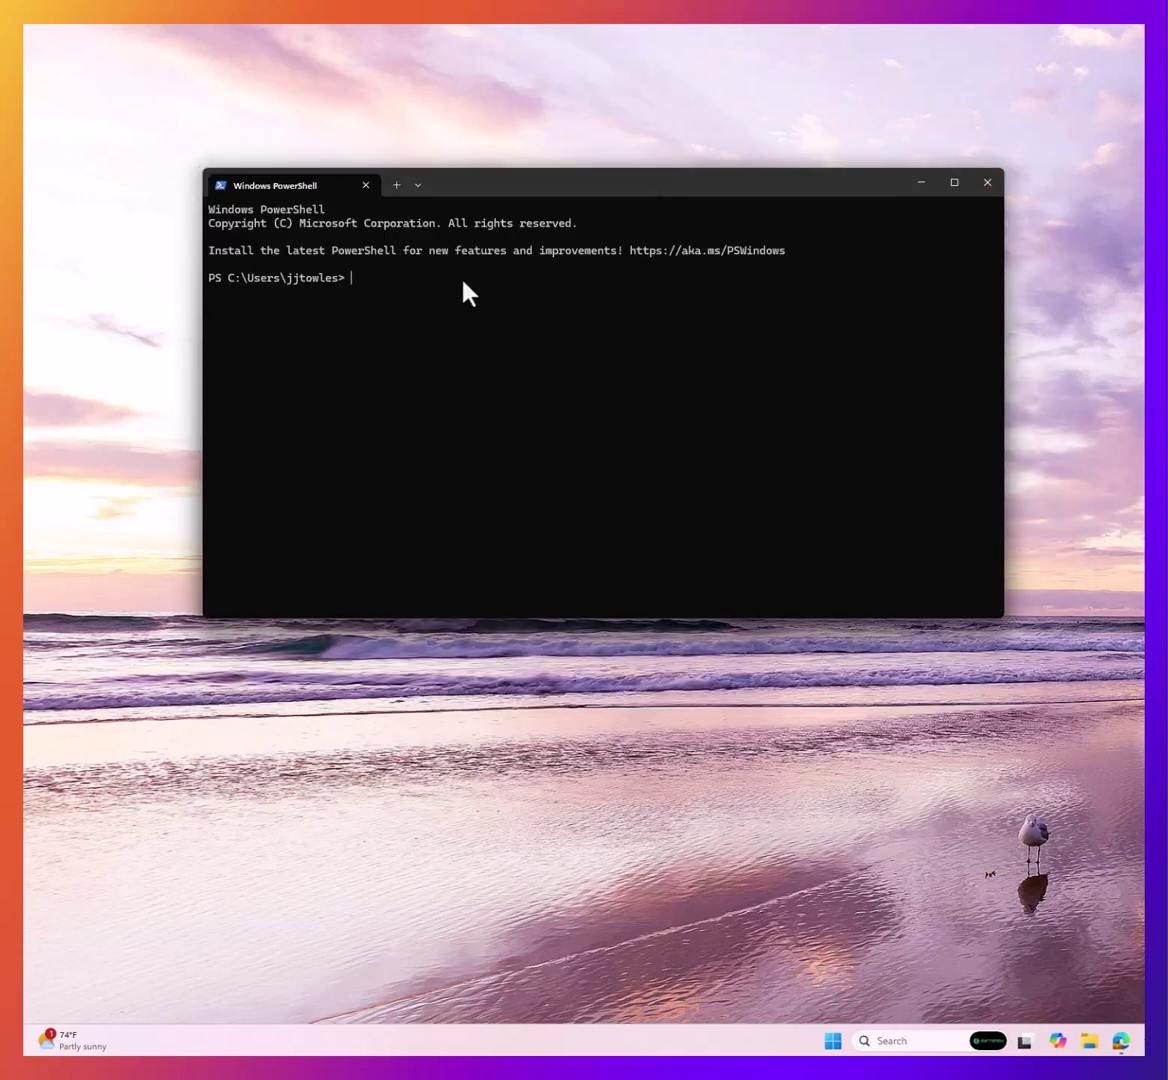
{"action": "type", "text": "sudo"}
{"action": "key", "text": "Return"}
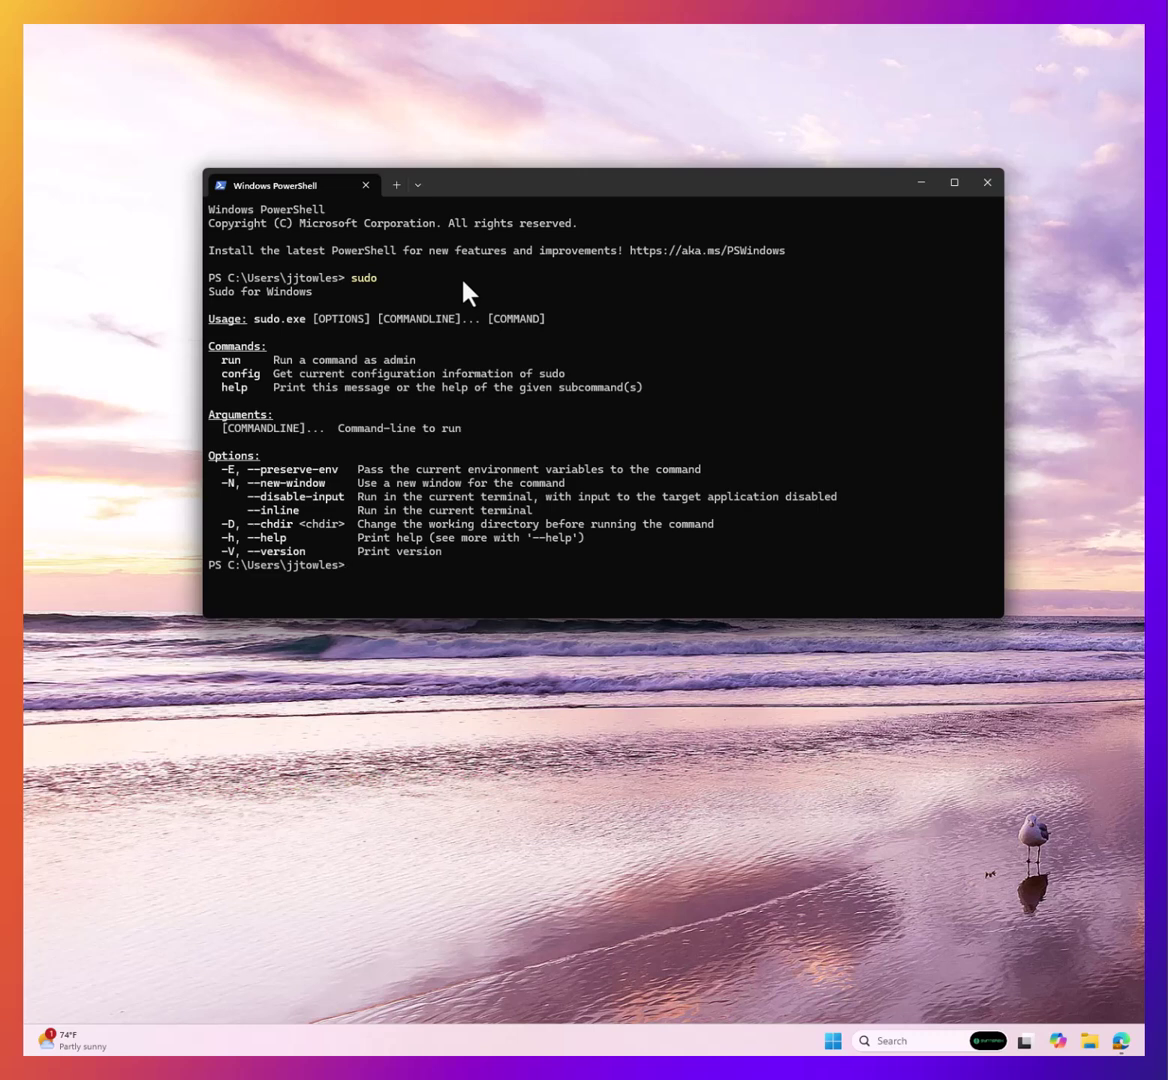
Try 'sudo config --enable', then 'sudo config --enable forceNewWindow' without administrator rights.
{"action": "type", "text": "sudo config --enable"}
{"action": "key", "text": "Return"}
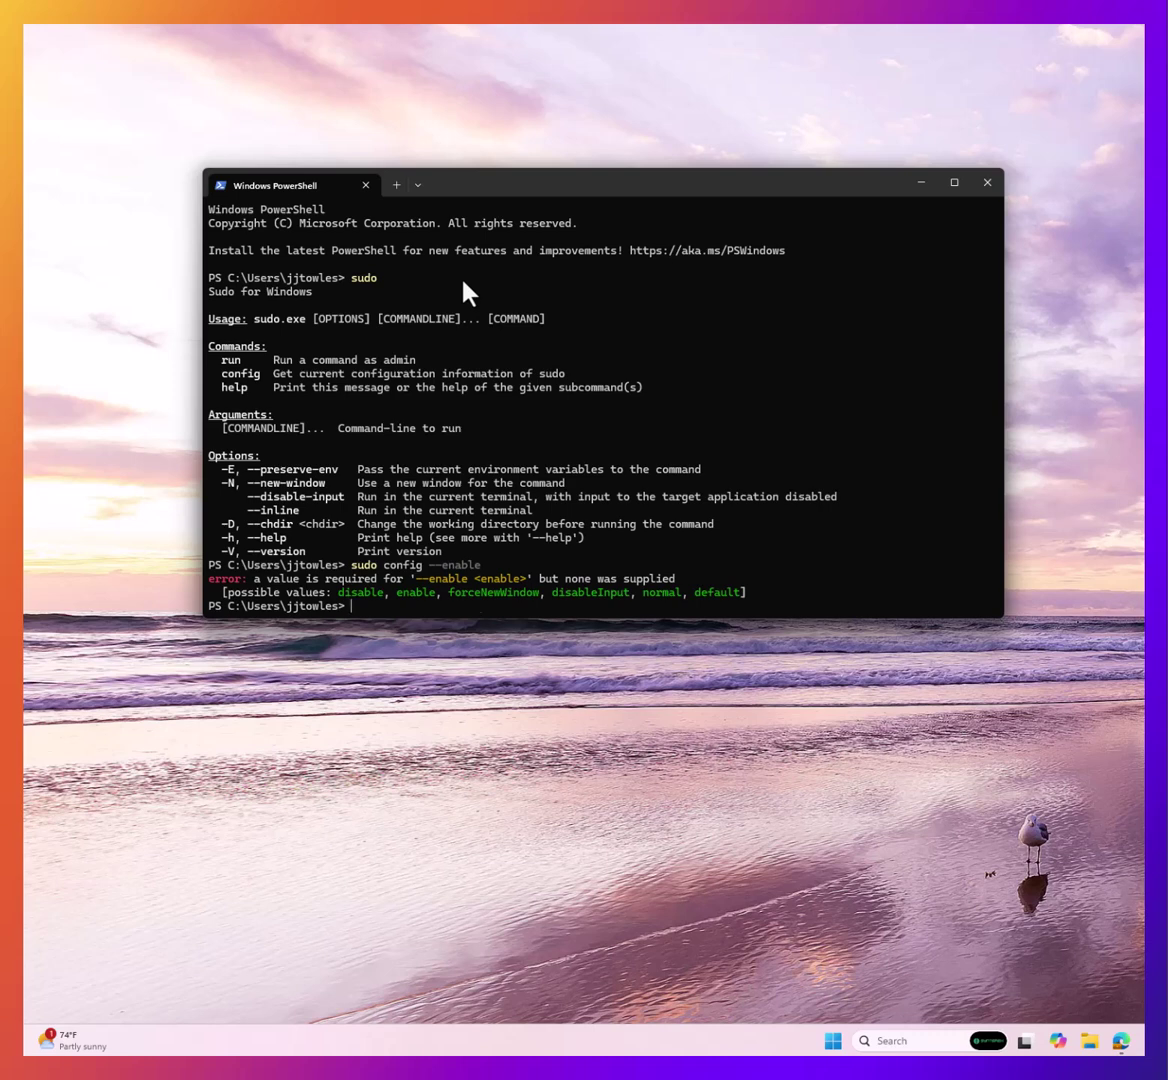
{"action": "key", "text": "Up"}
{"action": "type", "text": "forceNewWindow"}
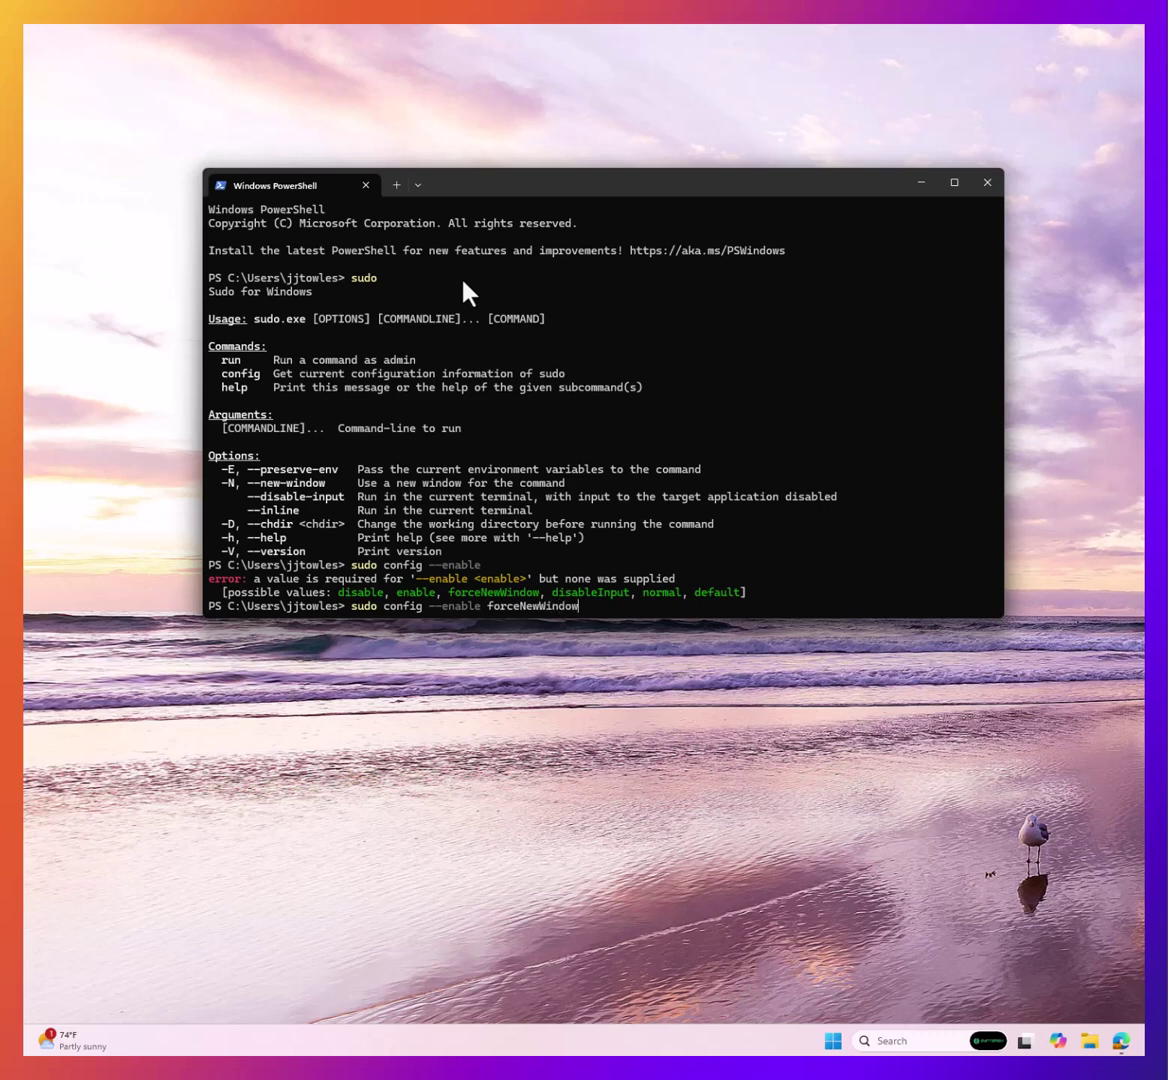
{"action": "key", "text": "Return"}
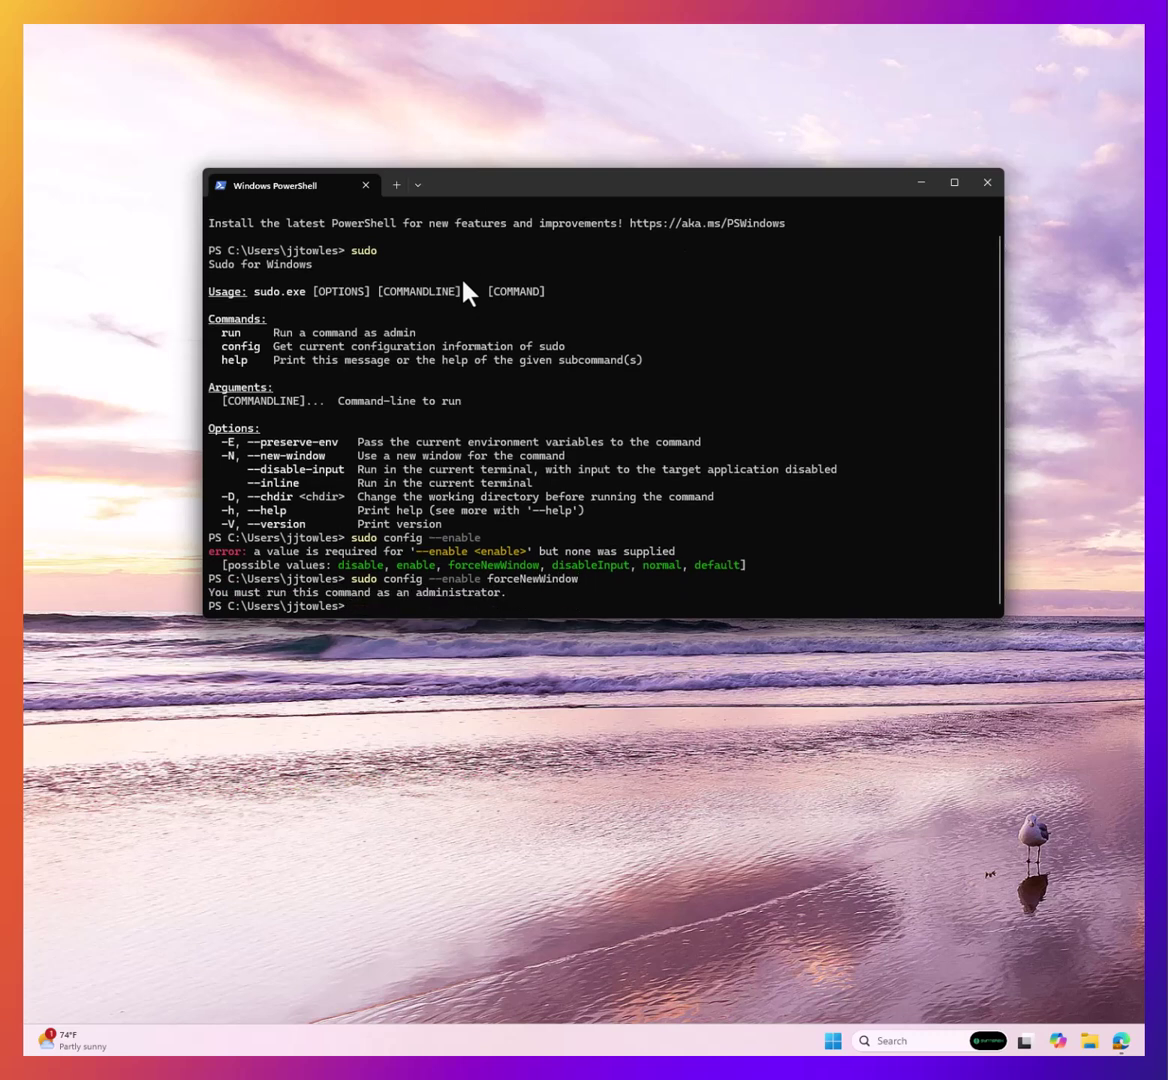
Run 'sudo sudo config --enable forceNewWindow' to put sudo into Force New Window mode.
{"action": "type", "text": "sudo sudo config --enabl"}
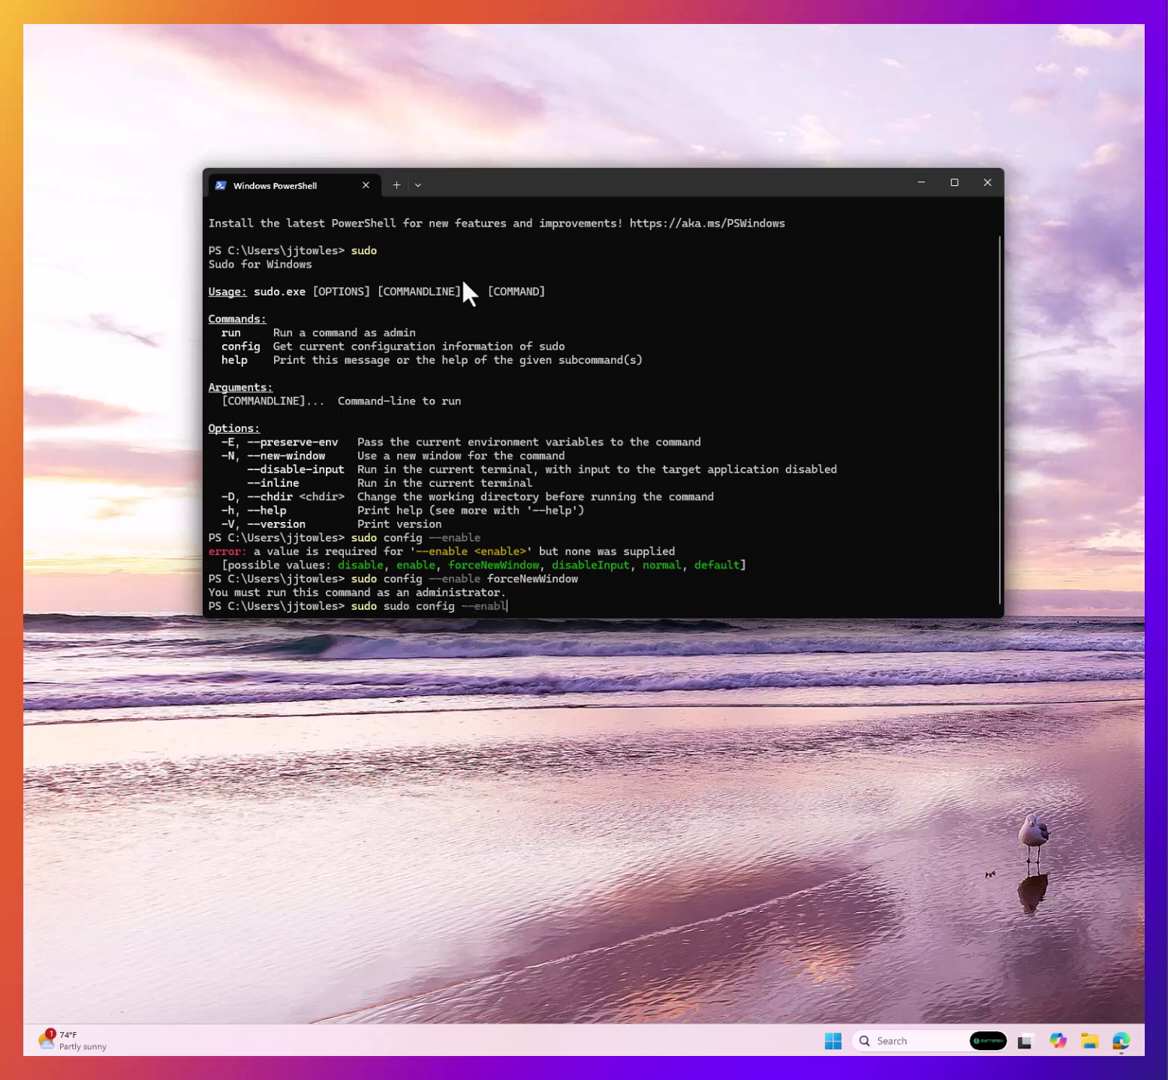
{"action": "type", "text": "e forceNewWindow"}
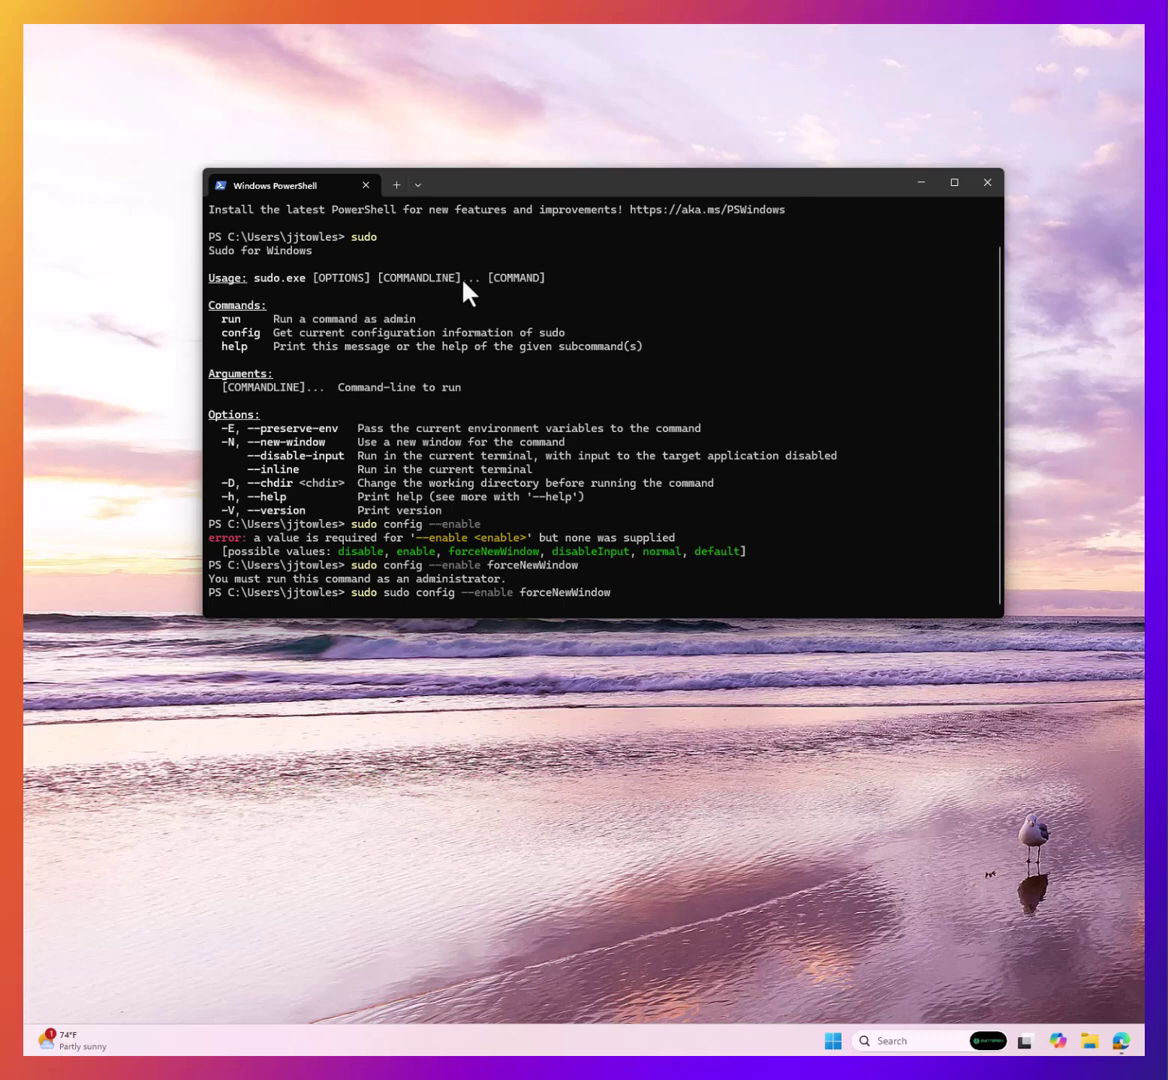
{"action": "key", "text": "Return"}
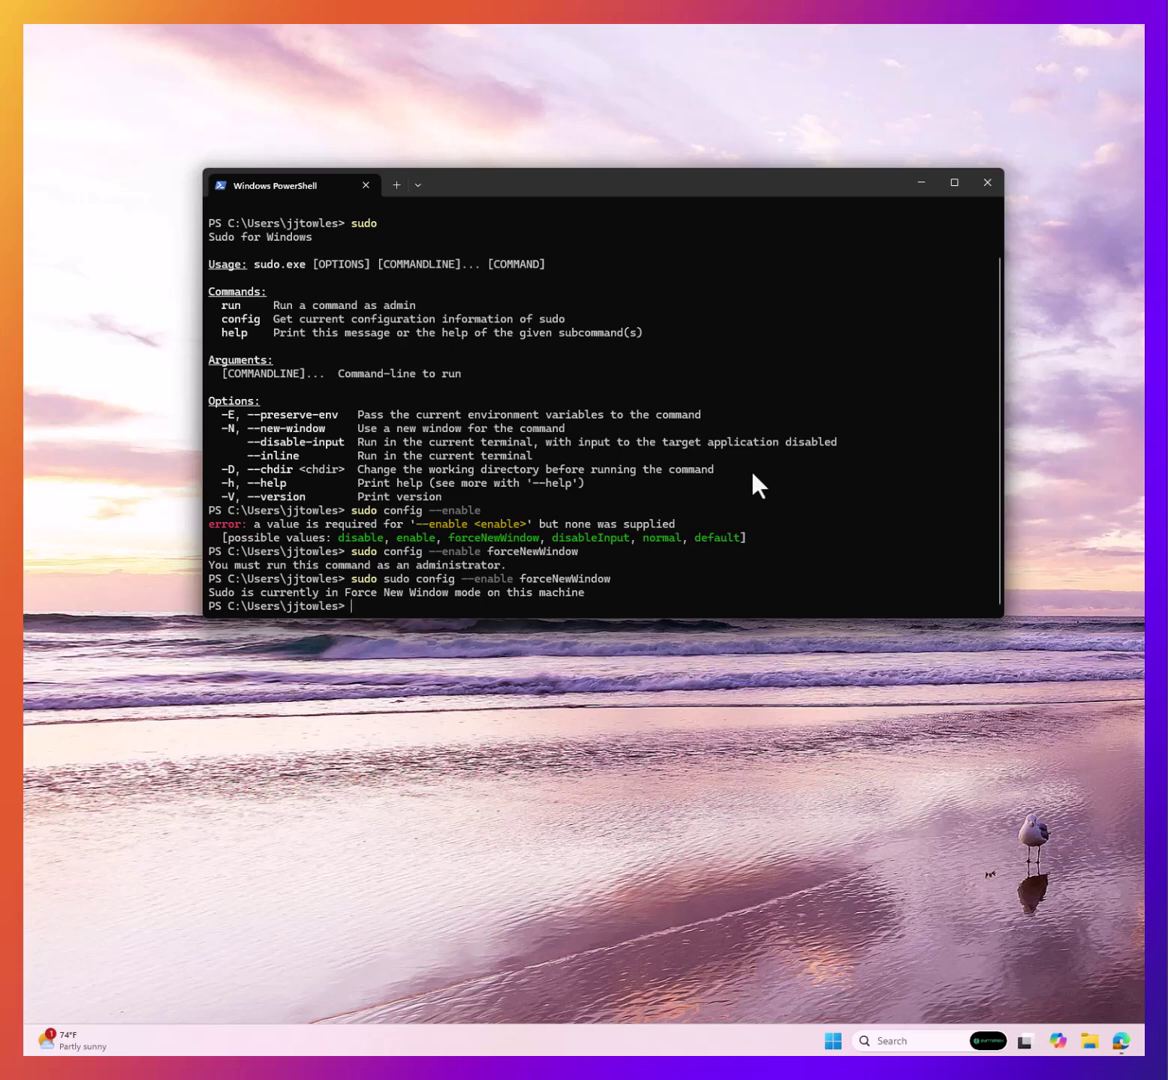
Run netstat -abn, which demands elevation, then rerun it as 'sudo netstat -abn'.
{"action": "type", "text": "netstat -abn"}
{"action": "key", "text": "Return"}
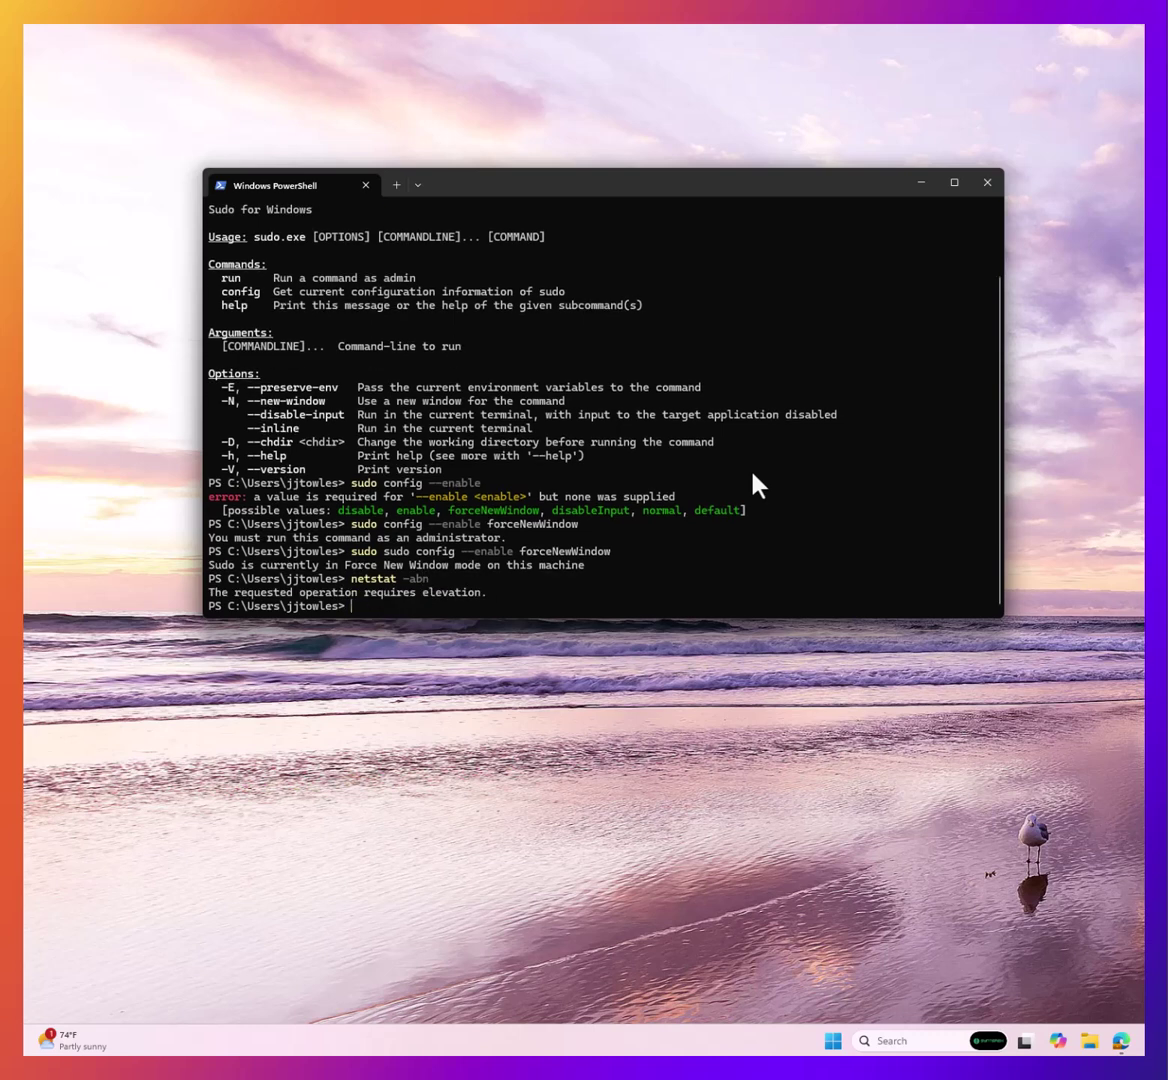
{"action": "type", "text": "sudo netstat -abn"}
{"action": "key", "text": "Return"}
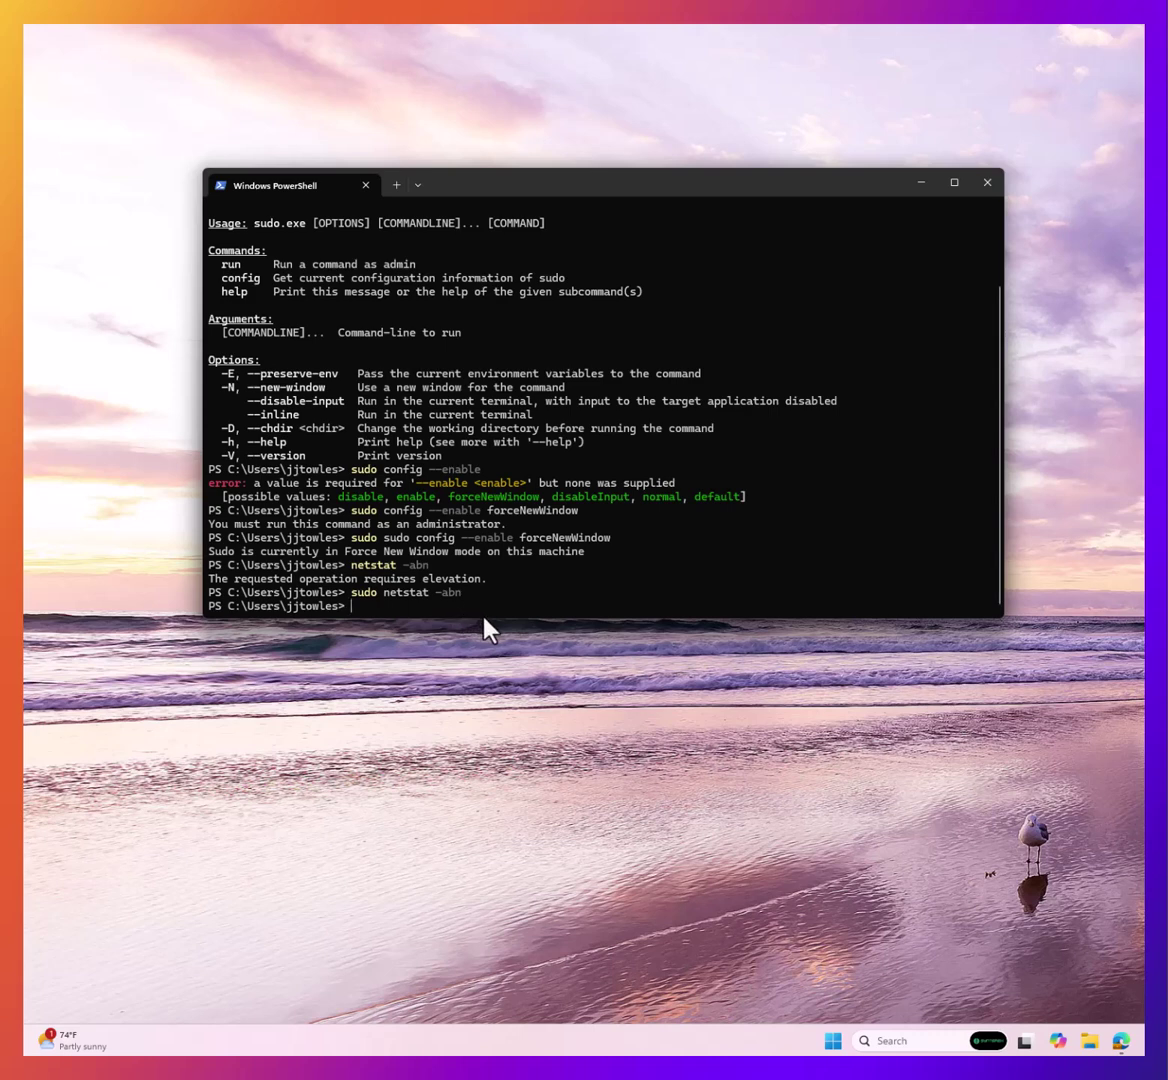
Switch sudo to normal mode with 'sudo config --enable normal', then rerun 'sudo netstat -abn' inline.
{"action": "key", "text": "Up"}
{"action": "key", "text": "Up"}
{"action": "key", "text": "Up"}
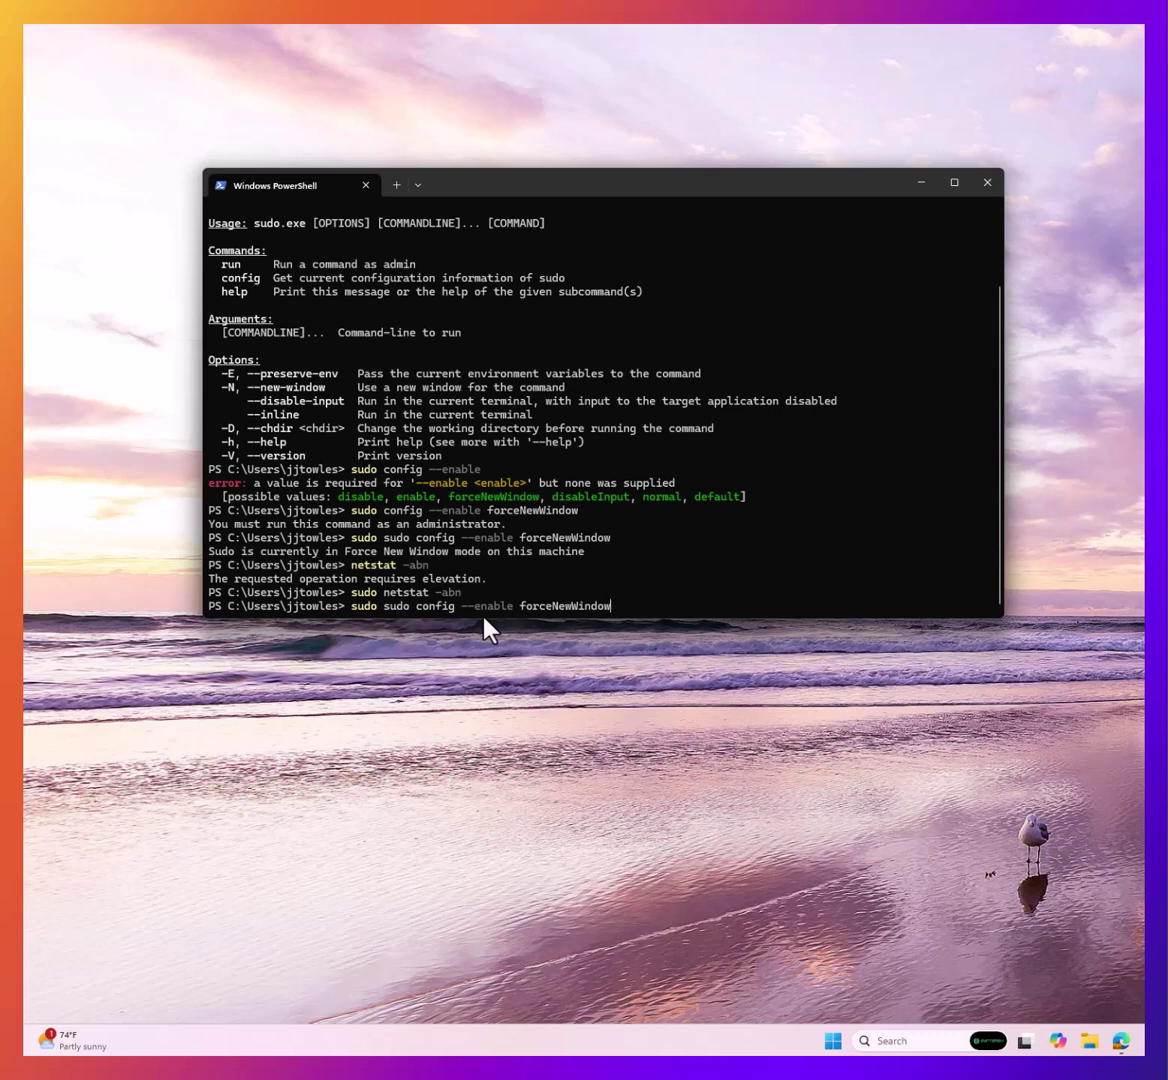
{"action": "key", "text": "BackSpace"}
{"action": "key", "text": "BackSpace"}
{"action": "key", "text": "BackSpace"}
{"action": "key", "text": "BackSpace"}
{"action": "key", "text": "BackSpace"}
{"action": "key", "text": "BackSpace"}
{"action": "key", "text": "BackSpace"}
{"action": "key", "text": "BackSpace"}
{"action": "key", "text": "BackSpace"}
{"action": "key", "text": "BackSpace"}
{"action": "key", "text": "BackSpace"}
{"action": "key", "text": "BackSpace"}
{"action": "key", "text": "BackSpace"}
{"action": "key", "text": "BackSpace"}
{"action": "type", "text": "normal"}
{"action": "key", "text": "Return"}
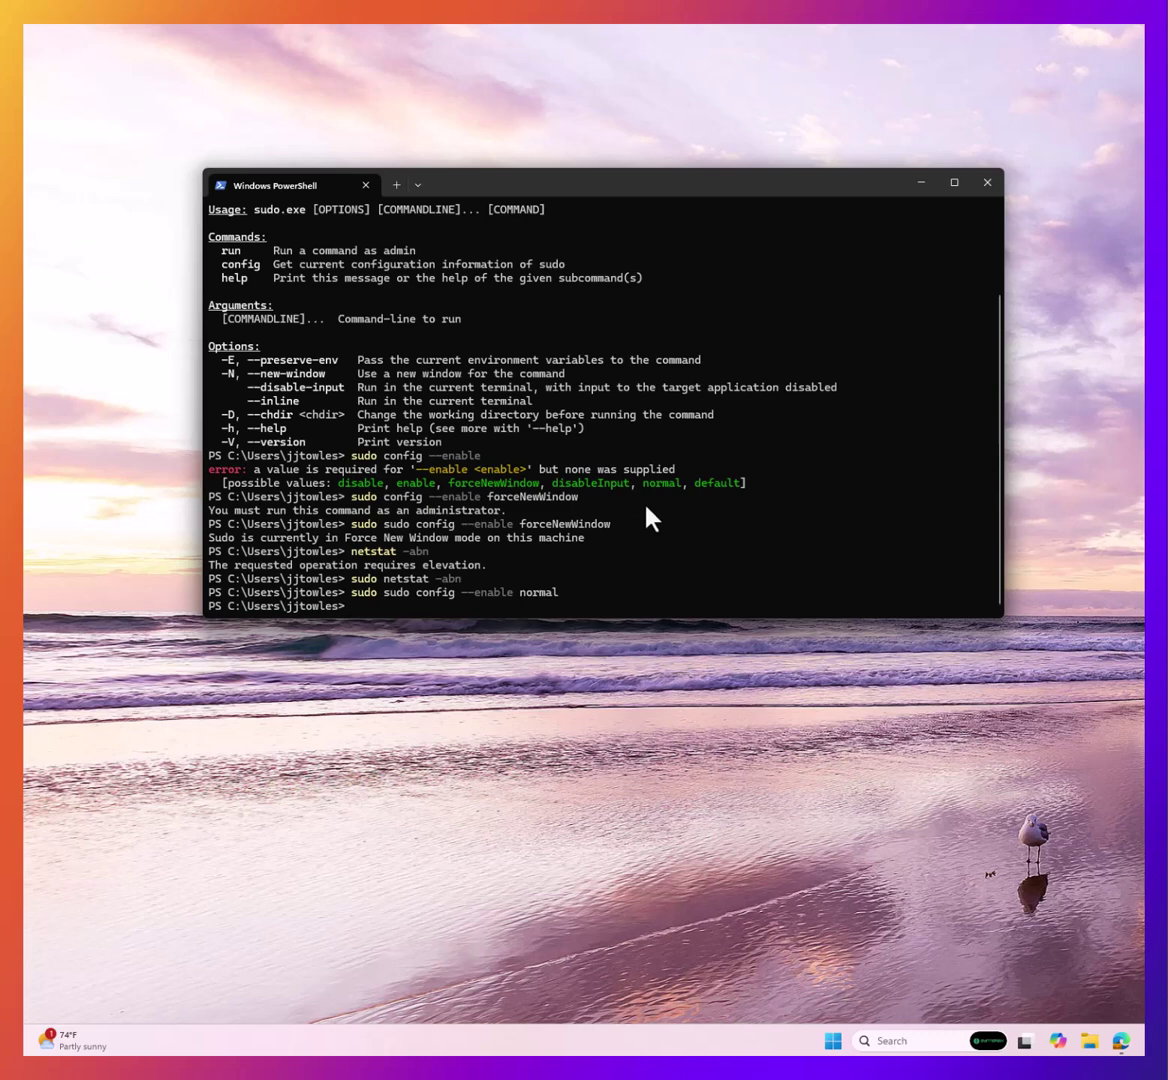
{"action": "key", "text": "Up"}
{"action": "key", "text": "Up"}
{"action": "key", "text": "Return"}
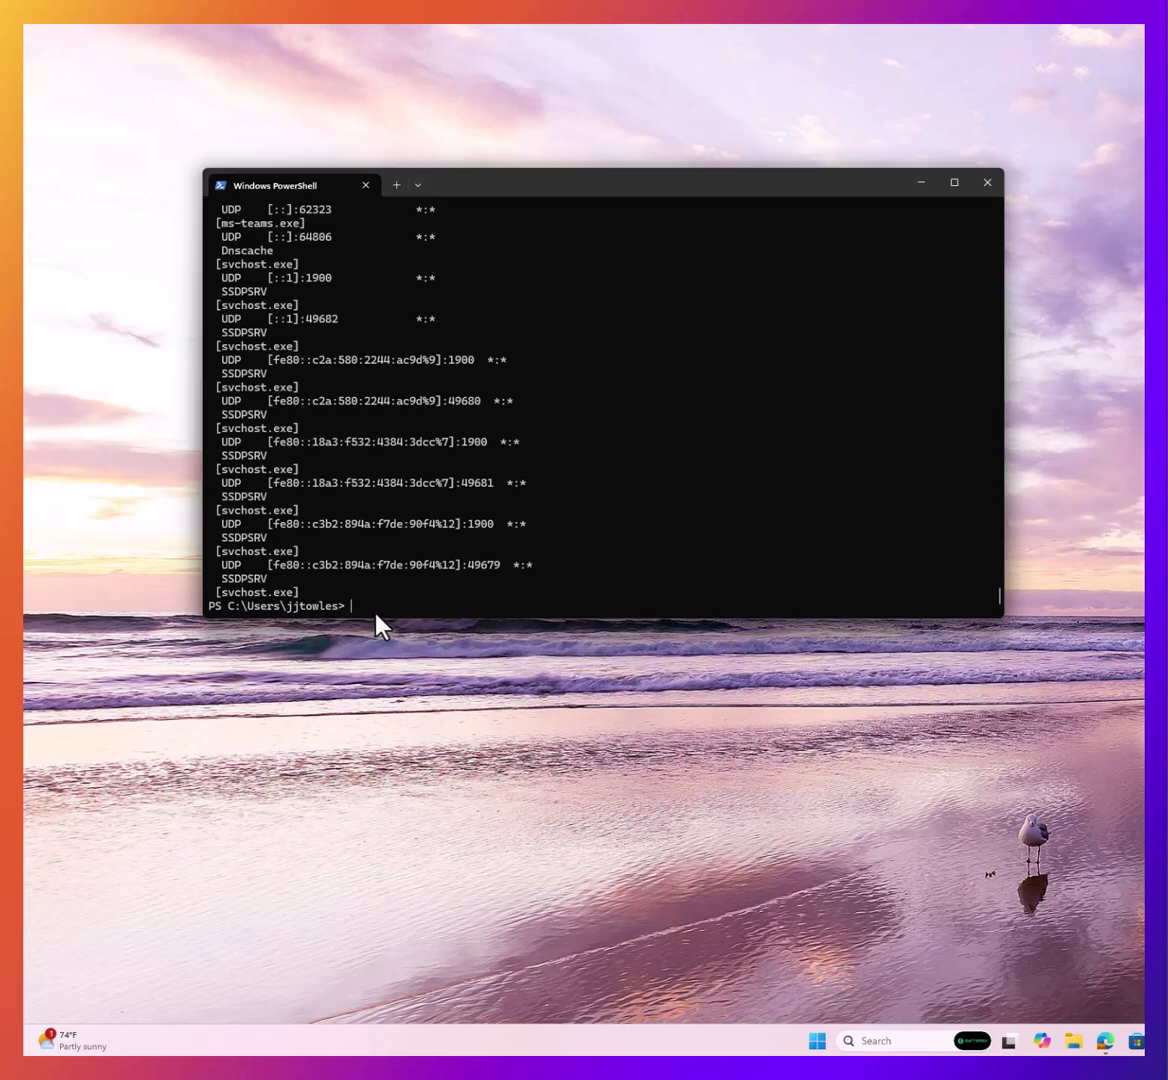
Run 'Restart-Service spooler' without elevation.
{"action": "key", "text": "BackSpace"}
{"action": "type", "text": "t-ser"}
{"action": "key", "text": "Tab"}
{"action": "type", "text": "spooler"}
{"action": "key", "text": "Return"}
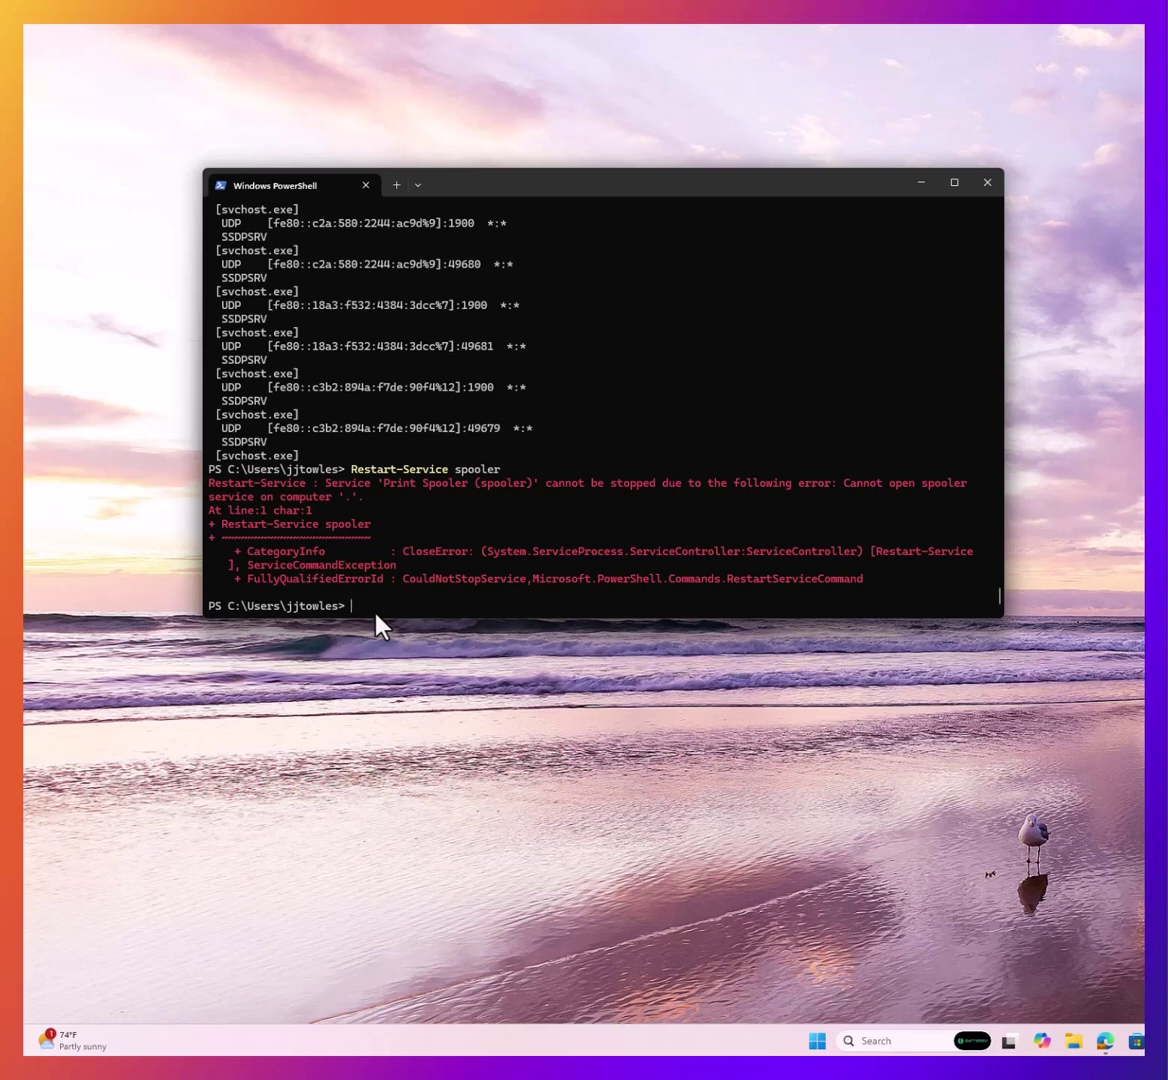
Rerun it as 'sudo Restart-Service spooler', which reports Command not found.
{"action": "key", "text": "Up"}
{"action": "key", "text": "Left"}
{"action": "key", "text": "Left"}
{"action": "key", "text": "Left"}
{"action": "key", "text": "Left"}
{"action": "key", "text": "Left"}
{"action": "key", "text": "Left"}
{"action": "key", "text": "Left"}
{"action": "key", "text": "Left"}
{"action": "key", "text": "Left"}
{"action": "key", "text": "Left"}
{"action": "key", "text": "Home"}
{"action": "type", "text": "sudo"}
{"action": "key", "text": "Return"}
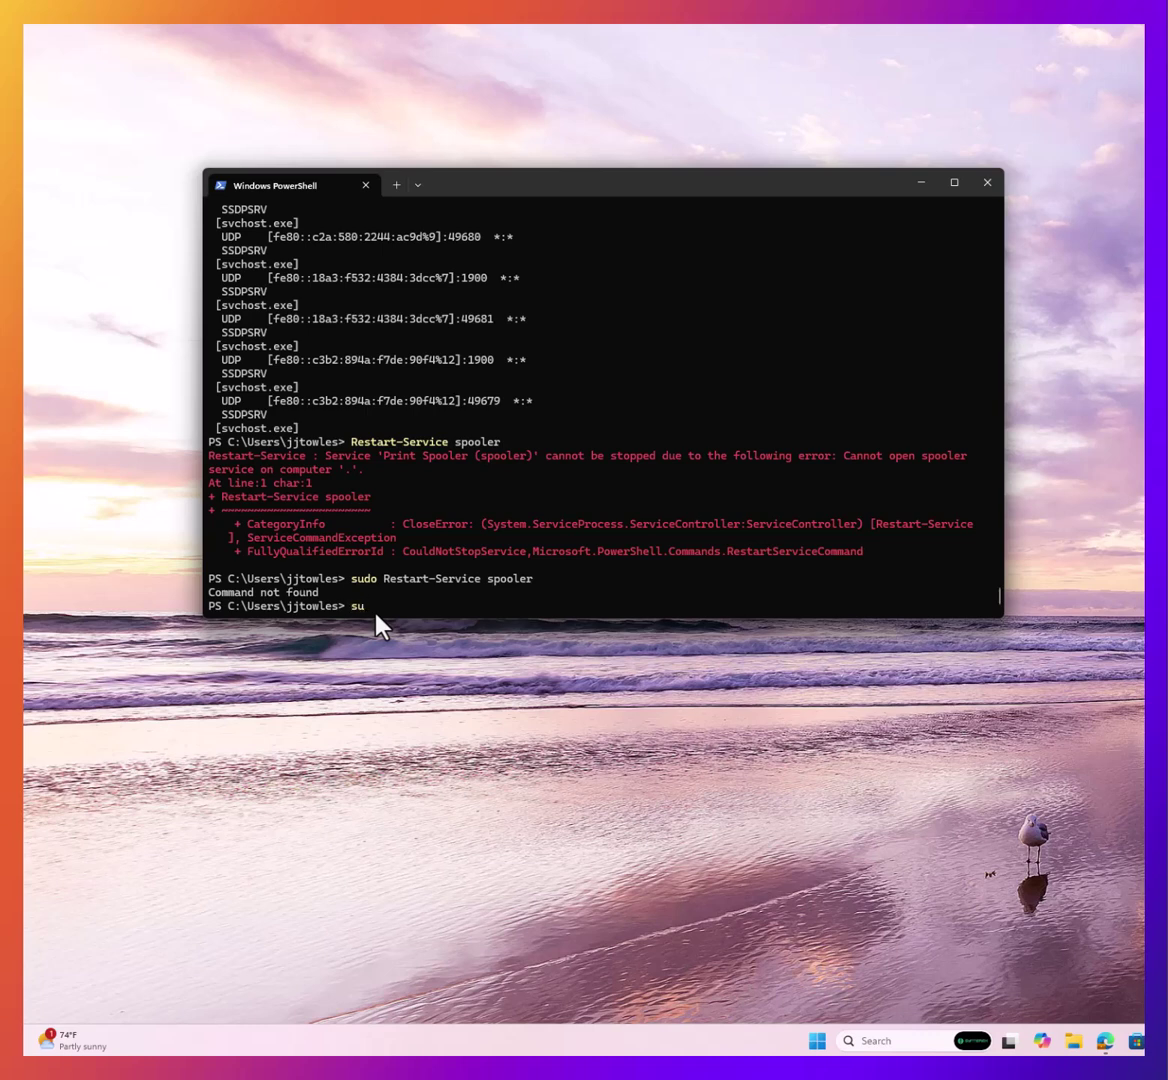
Show sudo's help again and type a new Restart-Service Spooler command.
{"action": "type", "text": "sudo"}
{"action": "key", "text": "Return"}
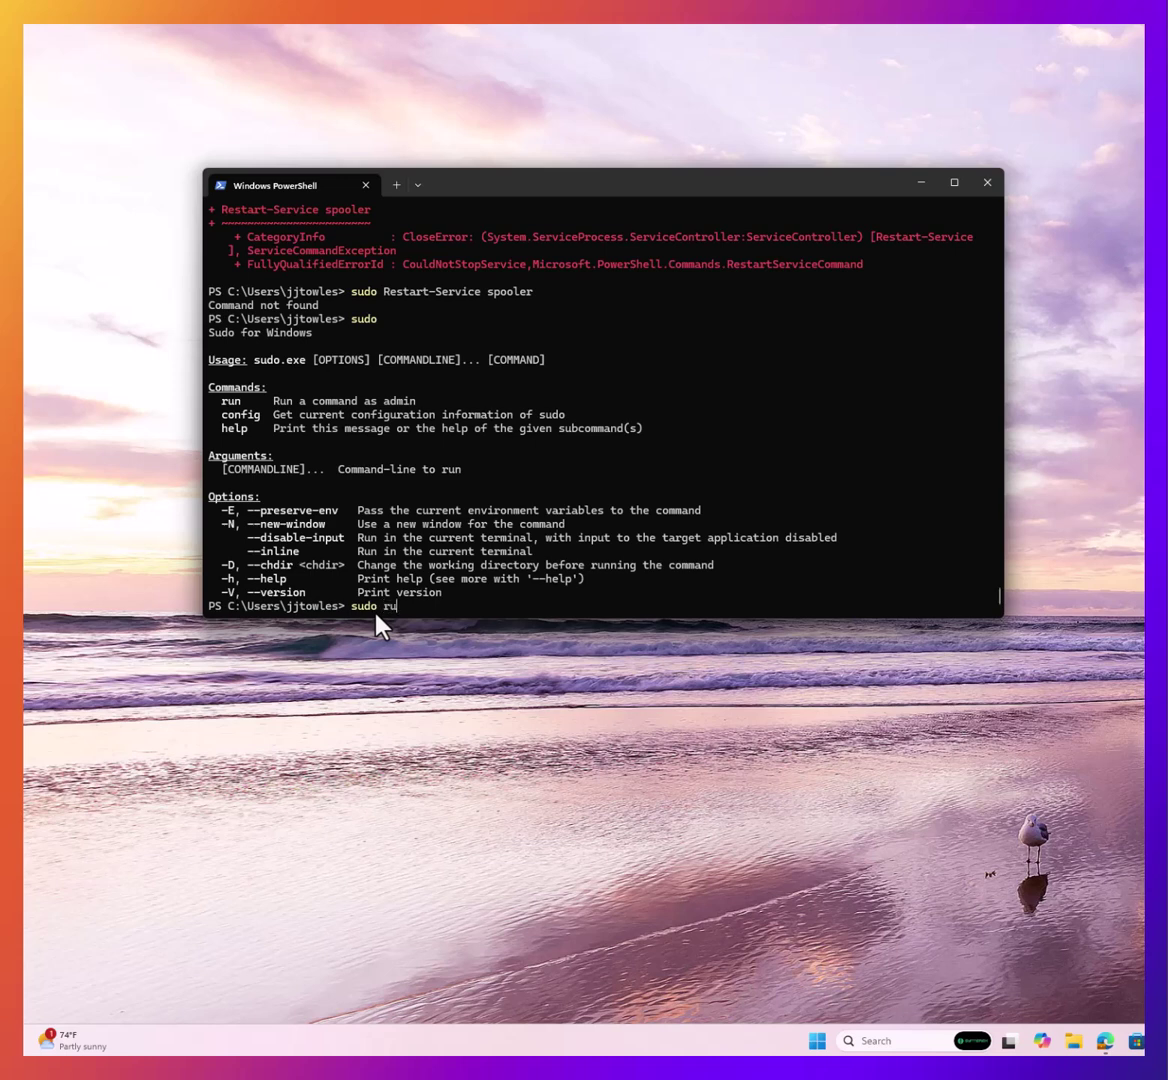
{"action": "type", "text": "restart-ser"}
{"action": "key", "text": "Tab"}
{"action": "type", "text": "Spooler"}
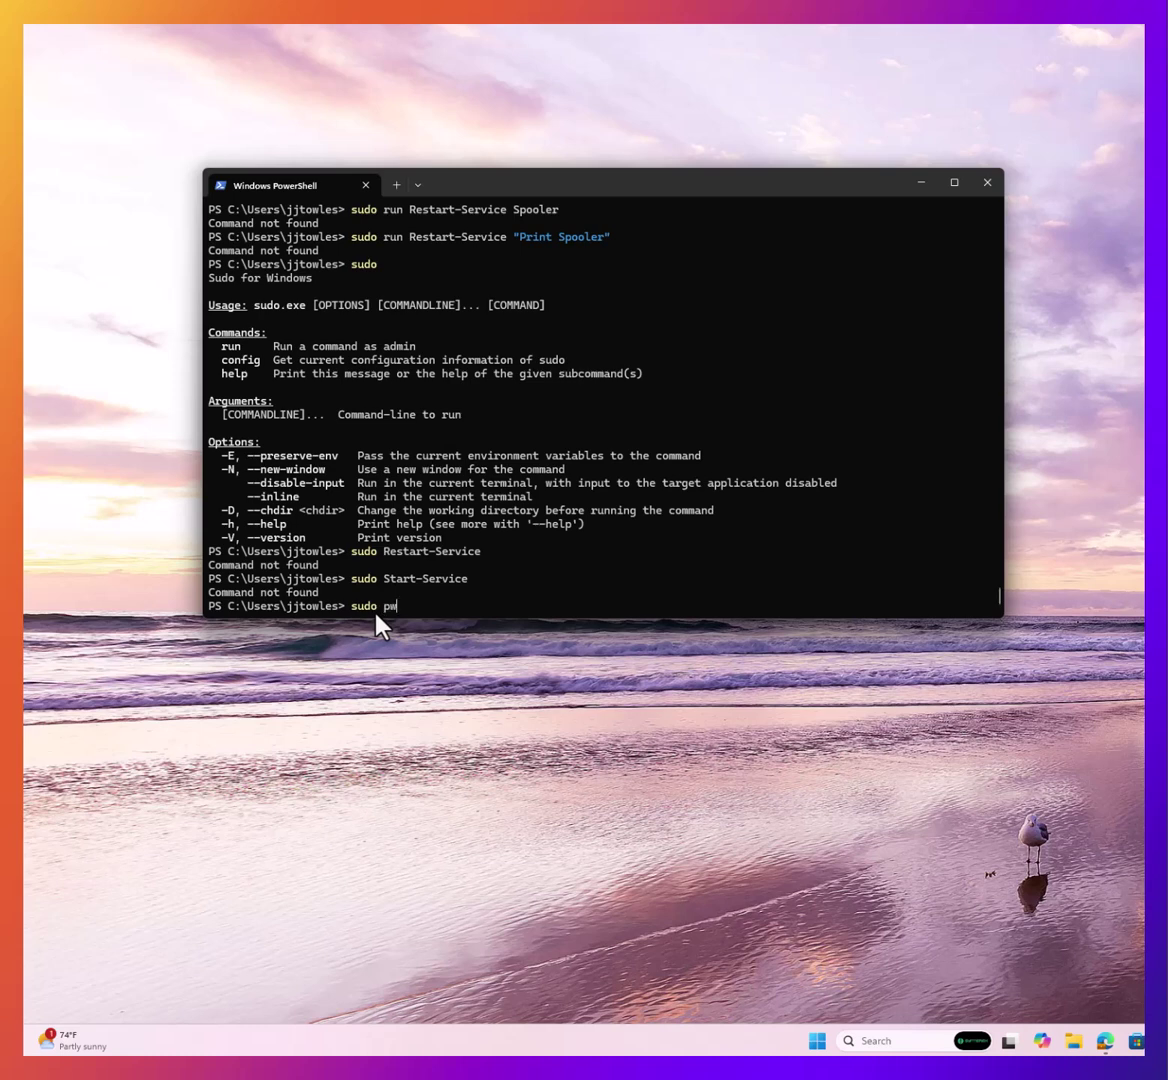
Launch an elevated PowerShell 7 session with 'sudo pwsh.exe' and retry restarting "Spooler".
{"action": "type", "text": "sh.exe"}
{"action": "key", "text": "Return"}
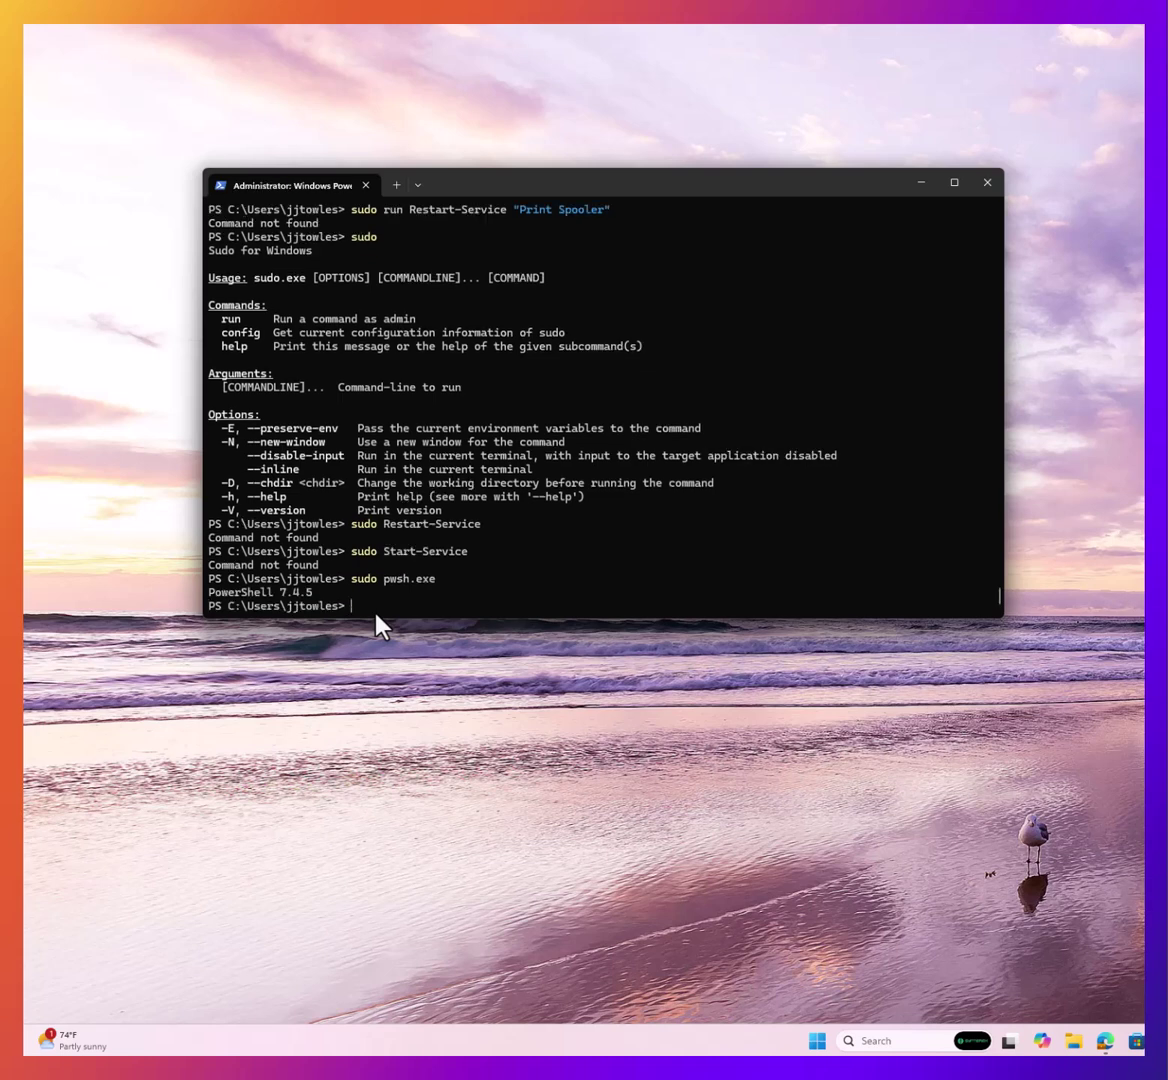
{"action": "key", "text": "Up"}
{"action": "key", "text": "Up"}
{"action": "key", "text": "Up"}
{"action": "type", "text": "\"Spooler\""}
{"action": "key", "text": "Return"}
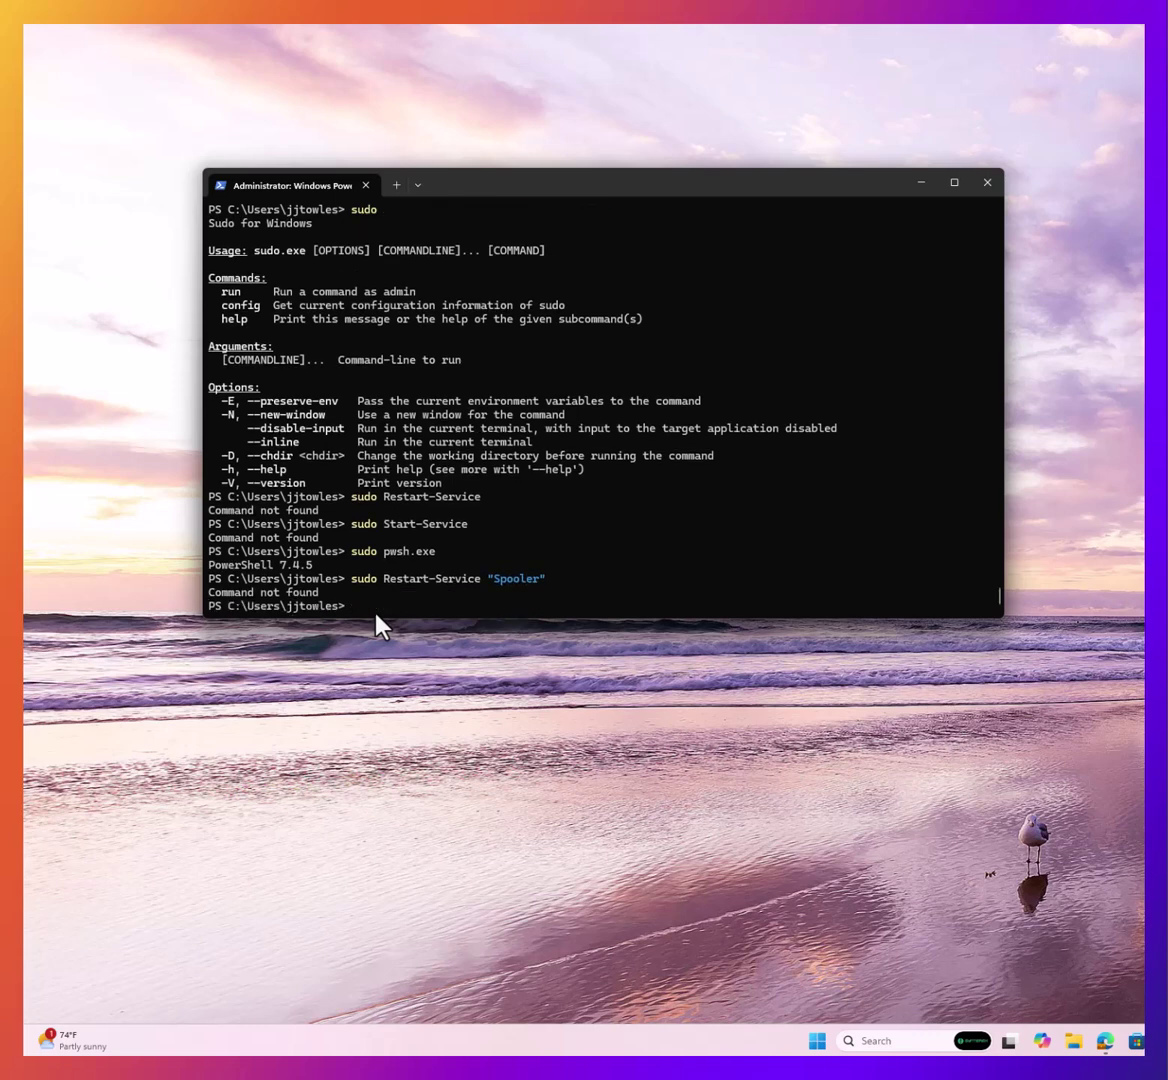
Clear the command line and rebuild the Restart-Service command name with Tab completion.
{"action": "key", "text": "Up"}
{"action": "key", "text": "BackSpace"}
{"action": "key", "text": "BackSpace"}
{"action": "key", "text": "BackSpace"}
{"action": "key", "text": "BackSpace"}
{"action": "key", "text": "BackSpace"}
{"action": "key", "text": "BackSpace"}
{"action": "key", "text": "BackSpace"}
{"action": "key", "text": "BackSpace"}
{"action": "key", "text": "BackSpace"}
{"action": "key", "text": "BackSpace"}
{"action": "key", "text": "BackSpace"}
{"action": "key", "text": "BackSpace"}
{"action": "key", "text": "BackSpace"}
{"action": "key", "text": "BackSpace"}
{"action": "key", "text": "BackSpace"}
{"action": "key", "text": "BackSpace"}
{"action": "key", "text": "BackSpace"}
{"action": "key", "text": "BackSpace"}
{"action": "key", "text": "BackSpace"}
{"action": "key", "text": "BackSpace"}
{"action": "key", "text": "BackSpace"}
{"action": "key", "text": "BackSpace"}
{"action": "key", "text": "BackSpace"}
{"action": "type", "text": "Restart-"}
{"action": "key", "text": "Tab"}
{"action": "key", "text": "BackSpace"}
{"action": "key", "text": "BackSpace"}
{"action": "key", "text": "BackSpace"}
{"action": "key", "text": "BackSpace"}
{"action": "key", "text": "BackSpace"}
{"action": "key", "text": "BackSpace"}
{"action": "type", "text": "ser"}
{"action": "key", "text": "Tab"}
{"action": "key", "text": "Tab"}
{"action": "key", "text": "BackSpace"}
{"action": "key", "text": "BackSpace"}
{"action": "key", "text": "BackSpace"}
{"action": "key", "text": "BackSpace"}
{"action": "key", "text": "BackSpace"}
{"action": "key", "text": "BackSpace"}
{"action": "key", "text": "BackSpace"}
{"action": "key", "text": "BackSpace"}
Restart the spooler service, correcting the rejected 'spo' name to 'spooler'.
{"action": "type", "text": "spo"}
{"action": "key", "text": "Return"}
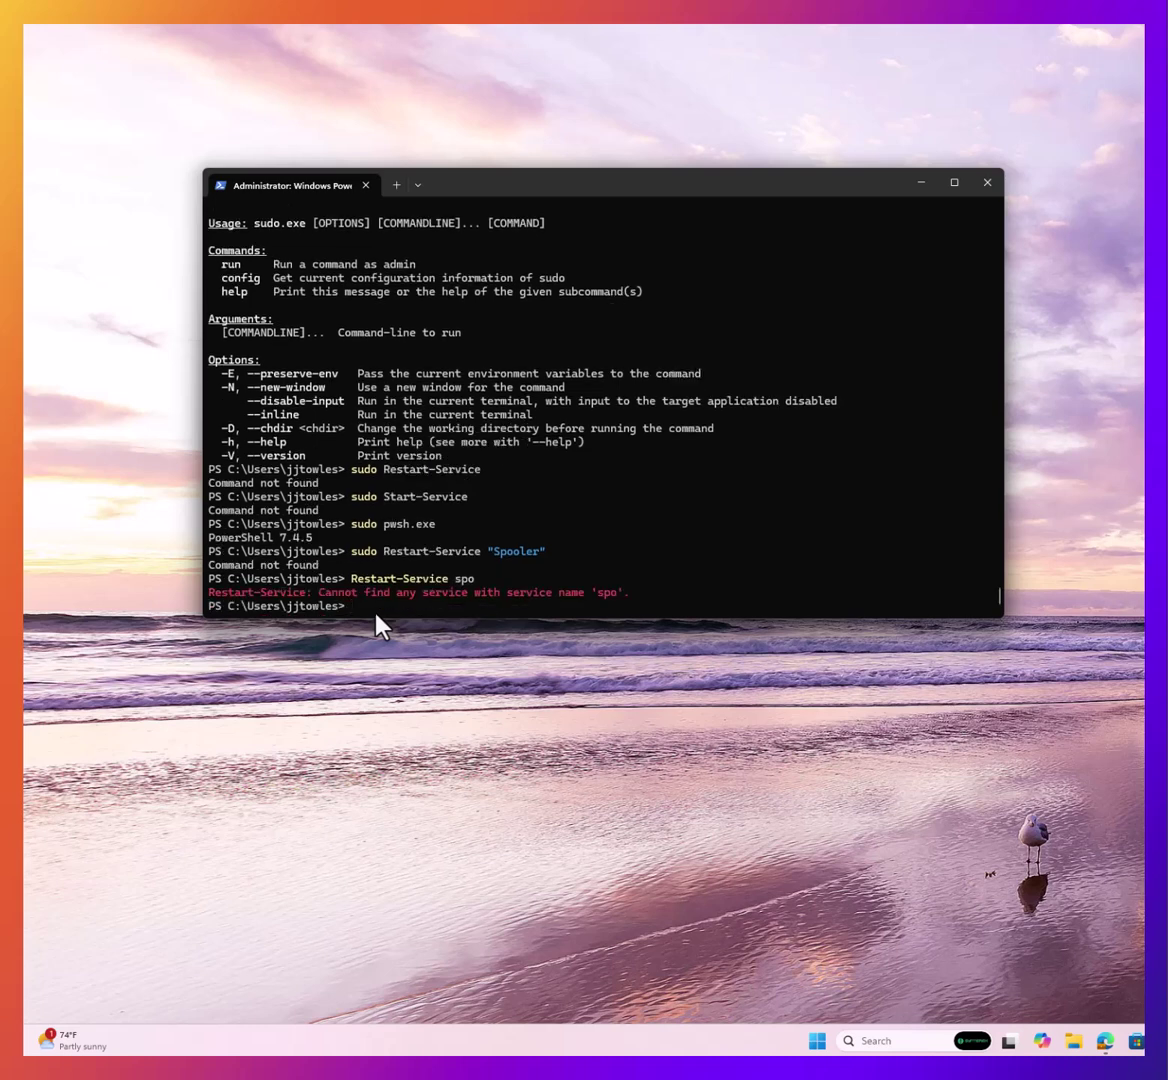
{"action": "key", "text": "Up"}
{"action": "type", "text": "oler"}
{"action": "key", "text": "Return"}
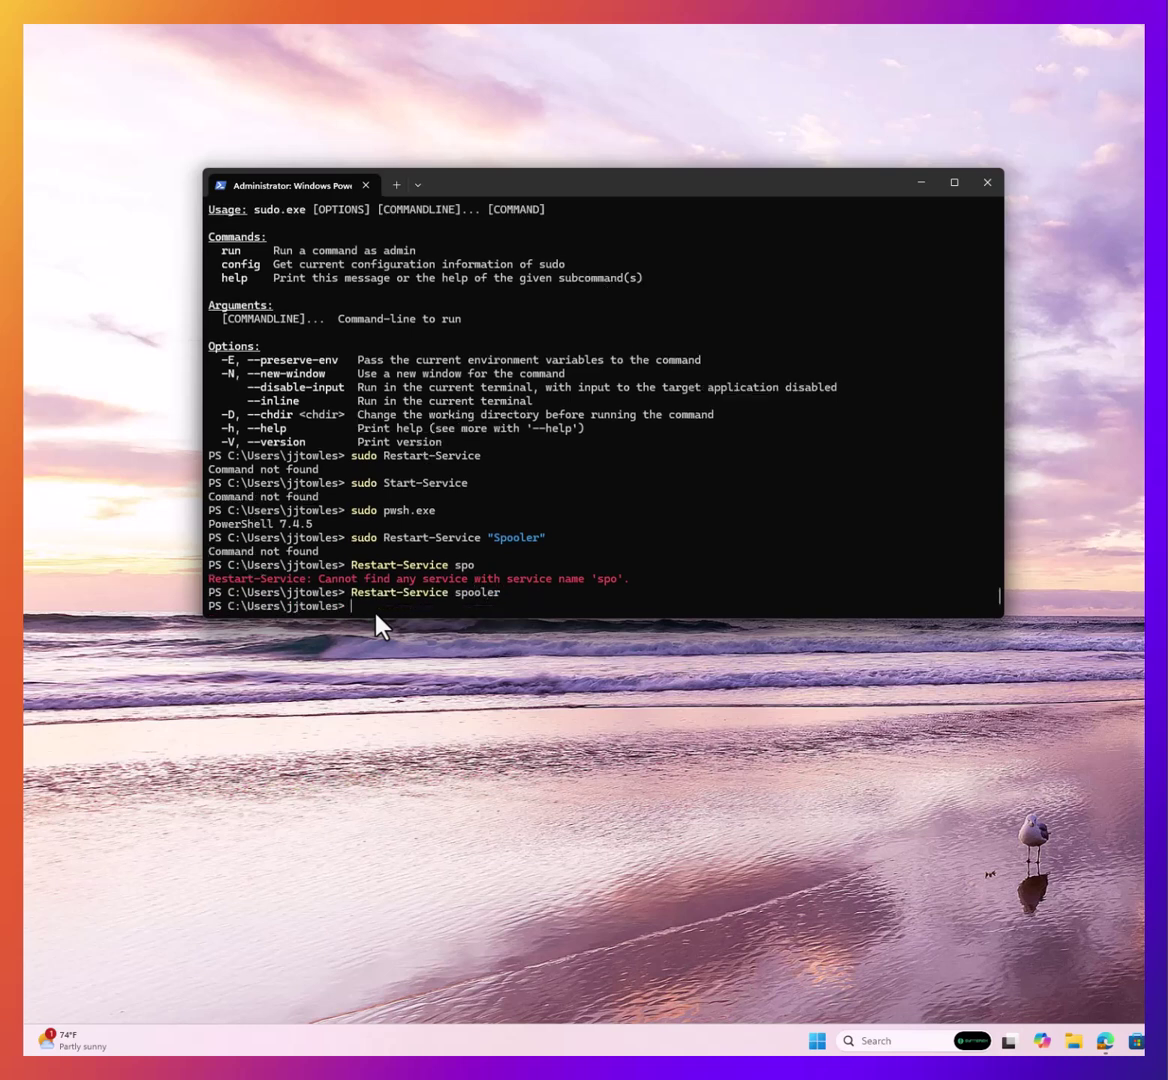